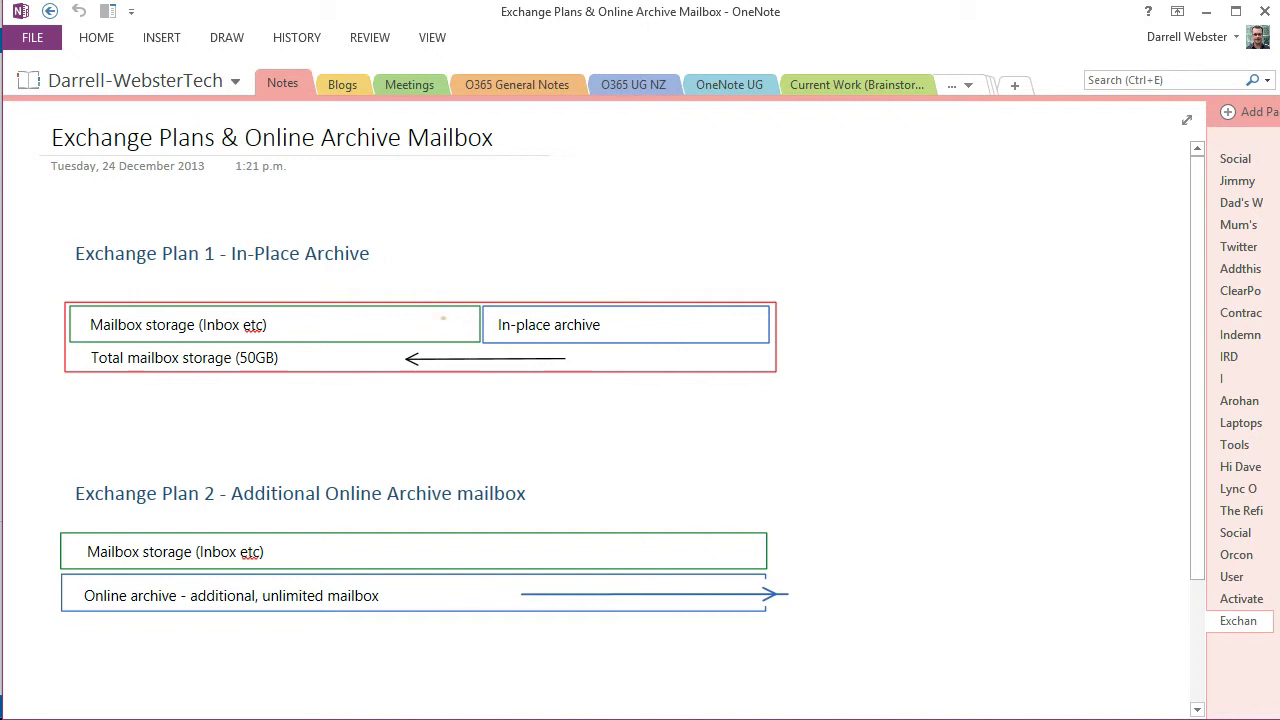
Step: Draw orange ink arrows on the Exchange Plan 1 diagram, one from mailbox storage to in-place archive and one pointing back
left_click_drag(443, 318, 528, 286)
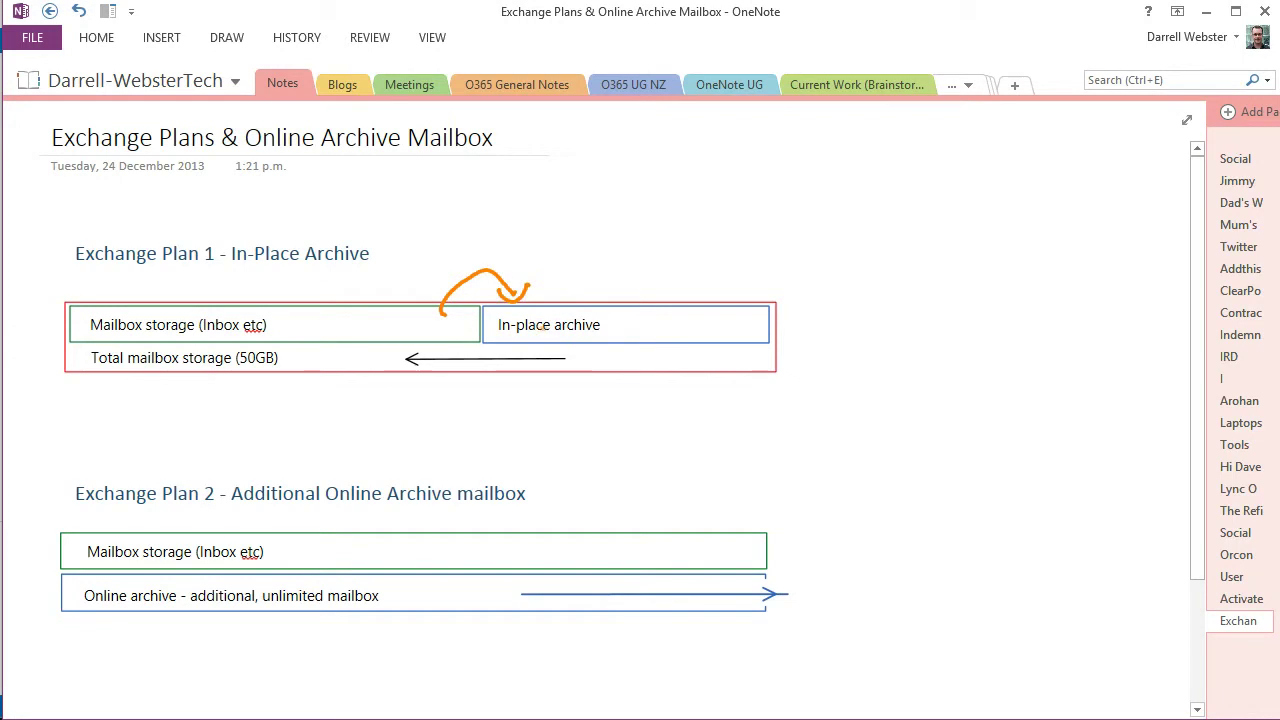
mouse_move(536, 338)
left_mouse_down()
mouse_move(465, 338)
mouse_move(484, 349)
left_mouse_up()
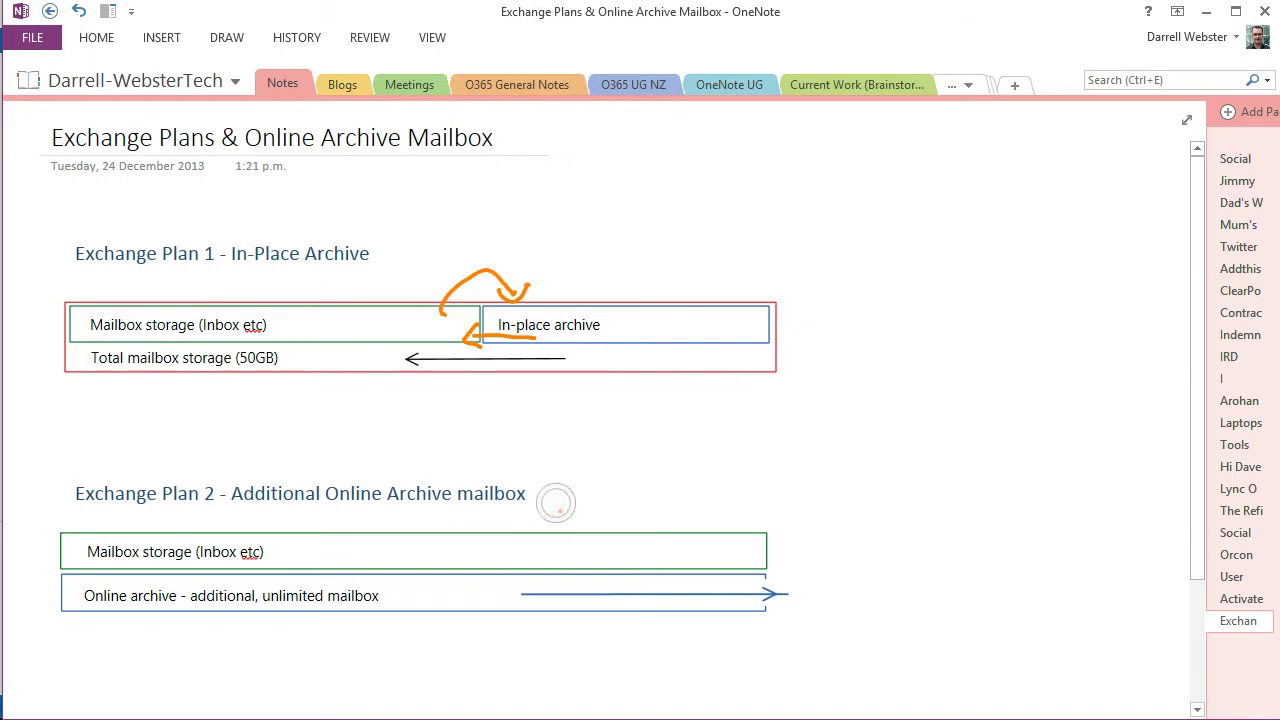
Step: Annotate the Exchange Plan 2 diagram in orange ink with "50", an arrow down into the online archive, and an arrow extending past its end
right_click(555, 503)
left_click(505, 508)
mouse_move(512, 507)
left_mouse_down()
mouse_move(525, 505)
mouse_move(507, 528)
mouse_move(537, 506)
left_mouse_up()
left_click_drag(464, 546, 478, 582)
left_click_drag(478, 582, 488, 566)
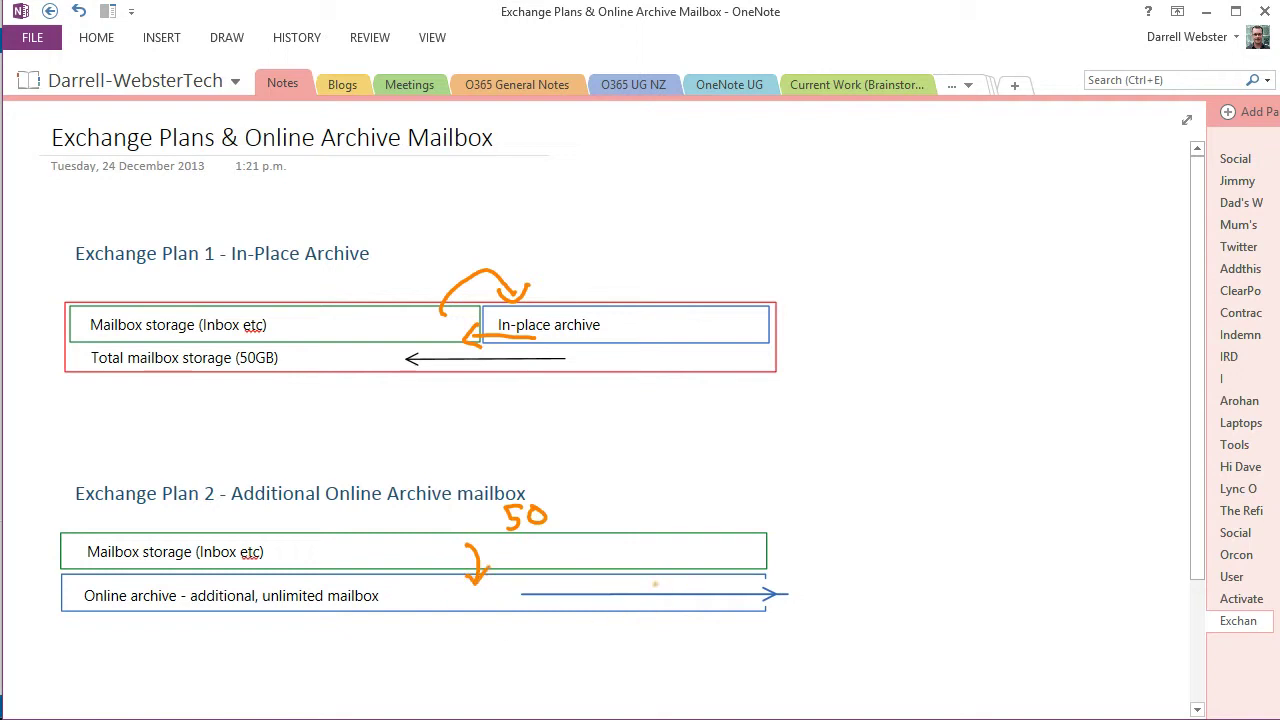
mouse_move(701, 586)
left_mouse_down()
mouse_move(808, 579)
mouse_move(794, 598)
left_mouse_up()
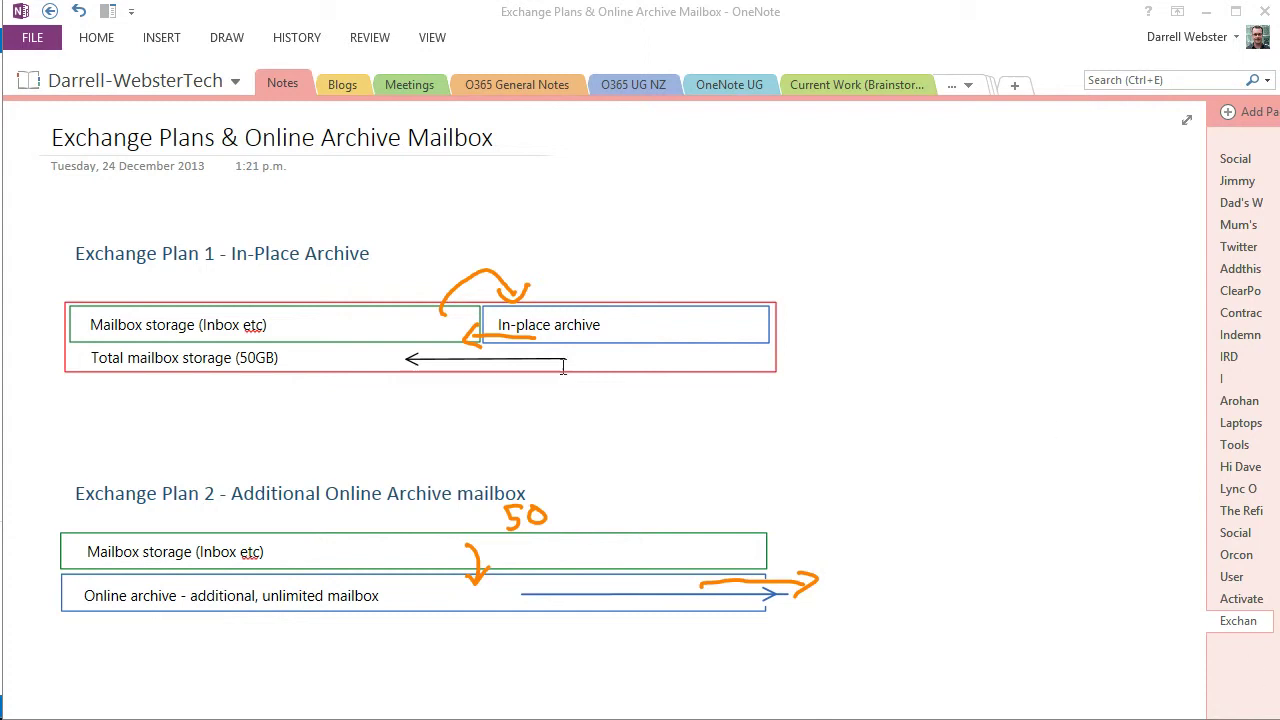
Step: Switch to the Outlook inbox window, view that mailbox's Deleted Items folder, and return to its Inbox
mouse_move(3, 190)
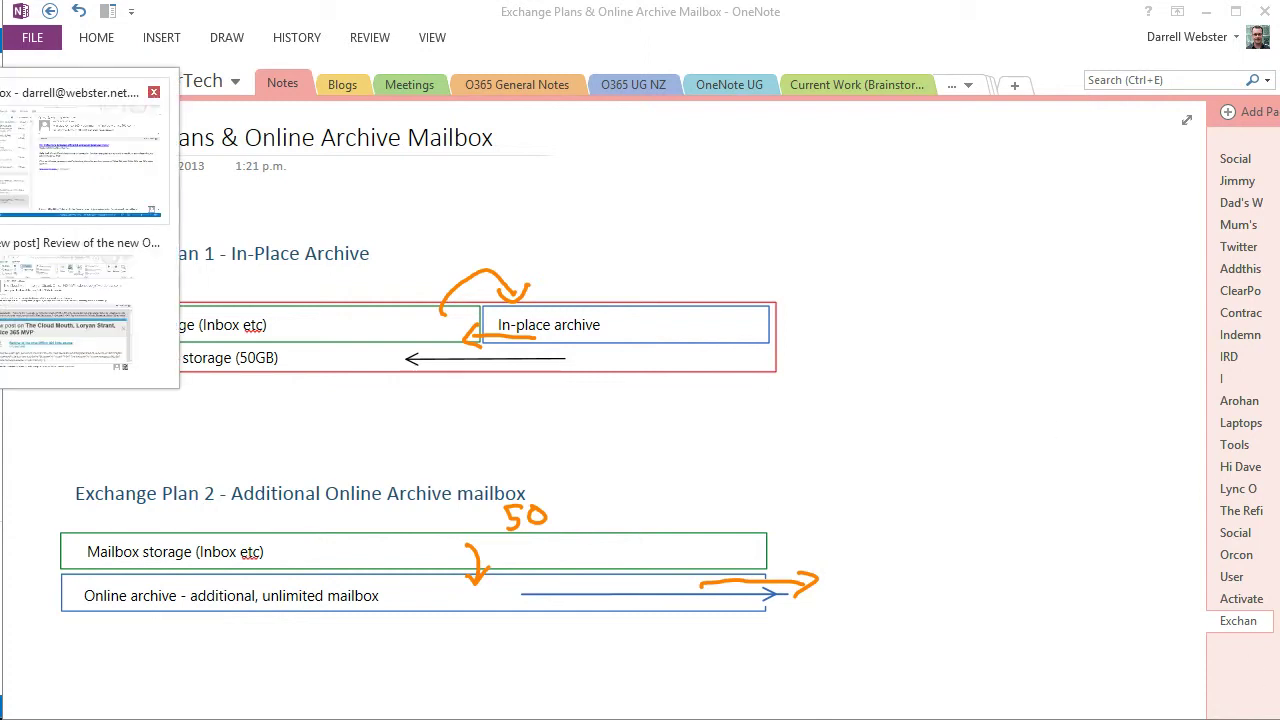
left_click(13, 188)
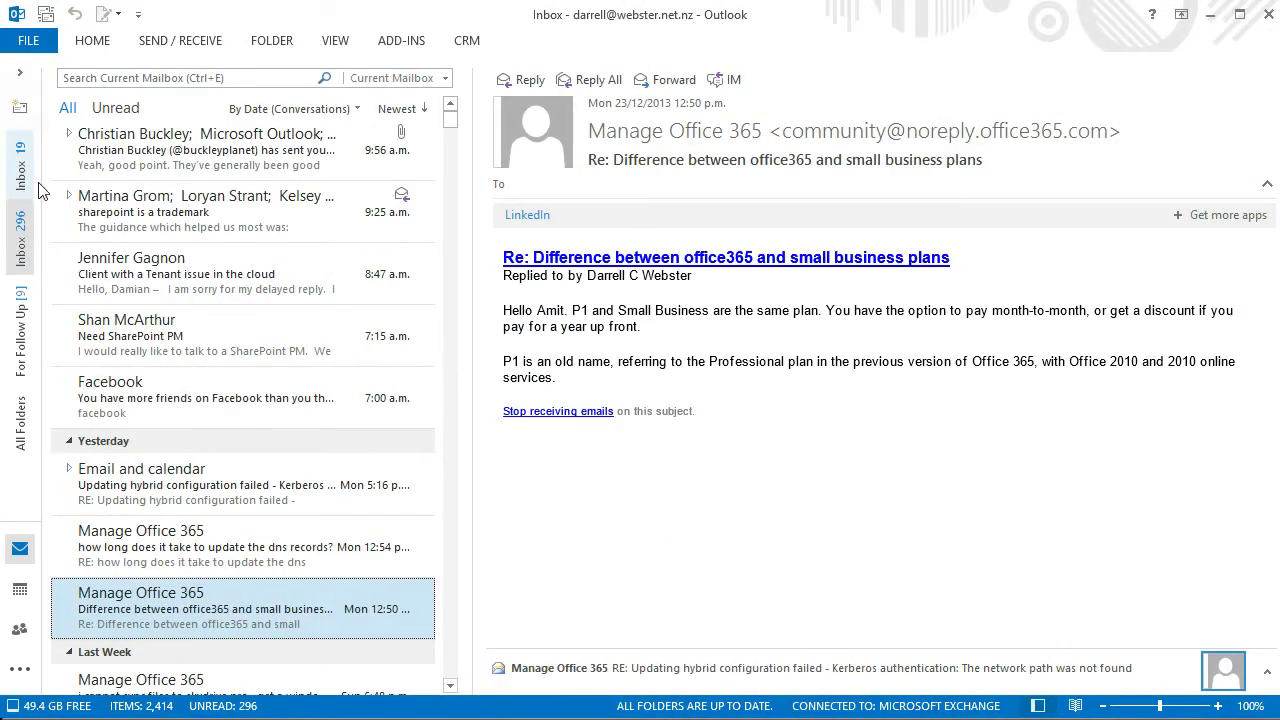
left_click(22, 418)
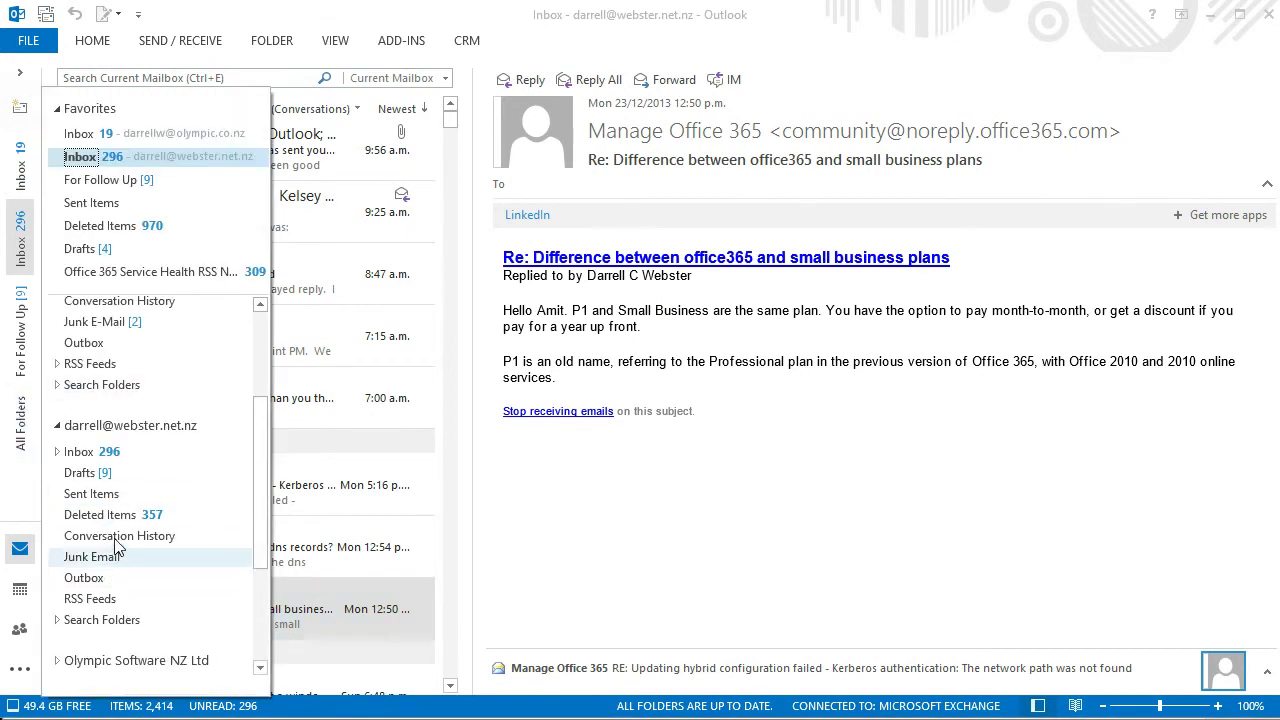
left_click(122, 516)
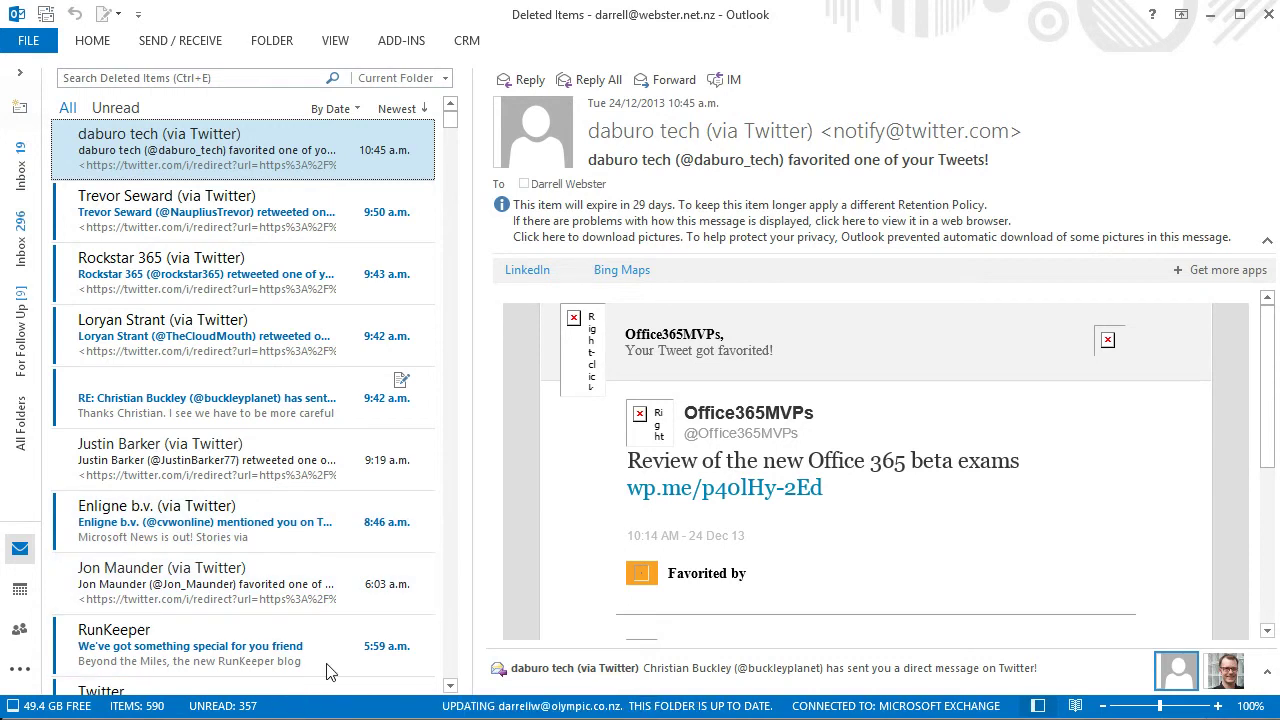
left_click(28, 245)
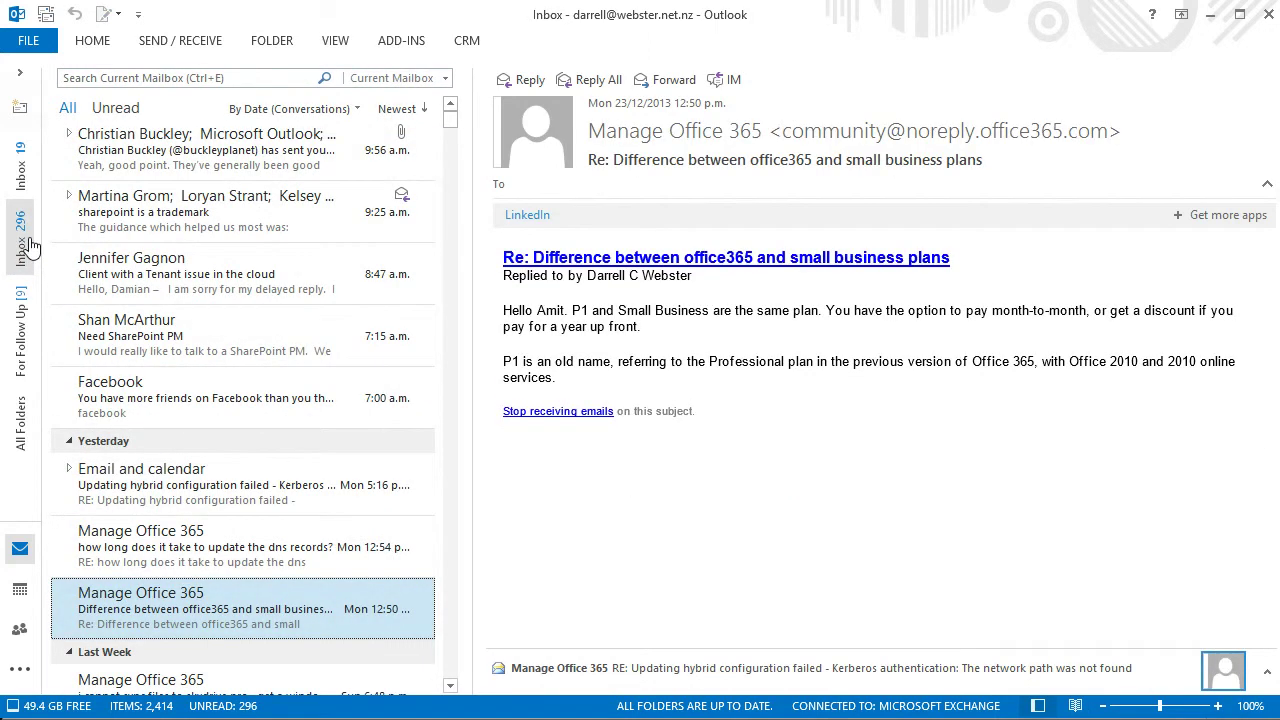
Step: Examine the Online Archive mailbox and its folders in the full folder list
left_click(20, 418)
left_click_drag(254, 414, 259, 513)
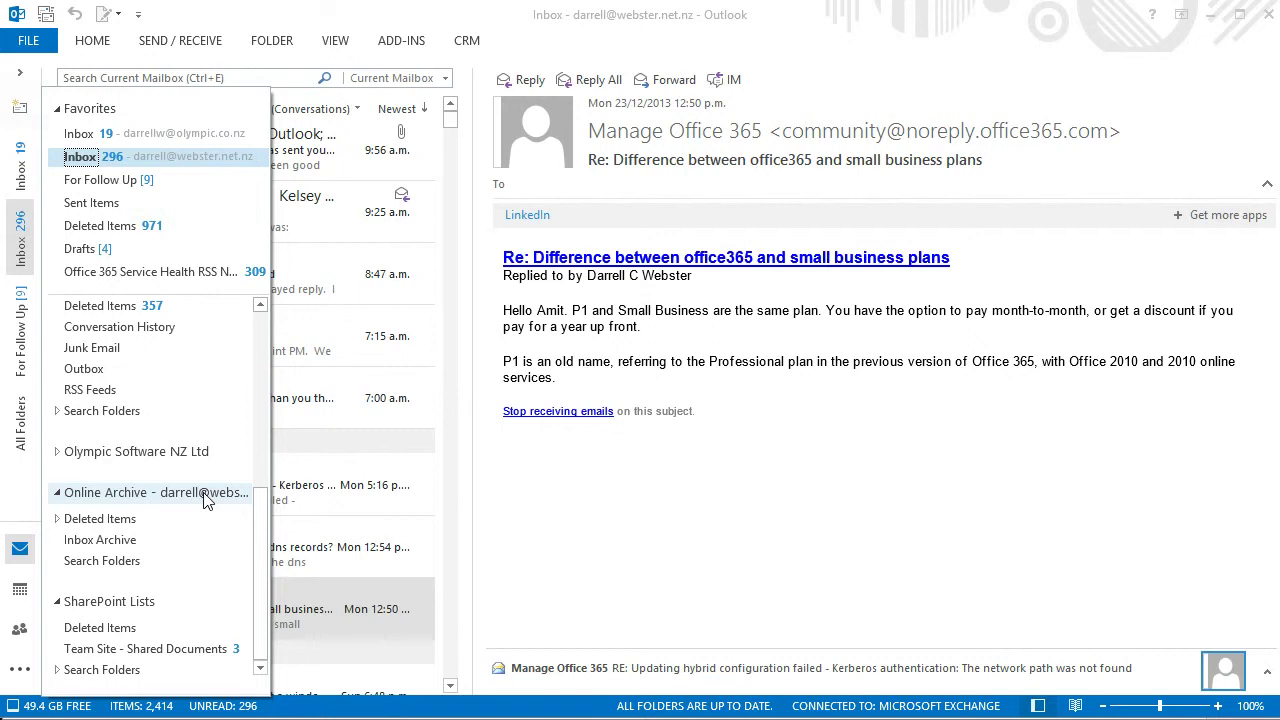
left_click(390, 22)
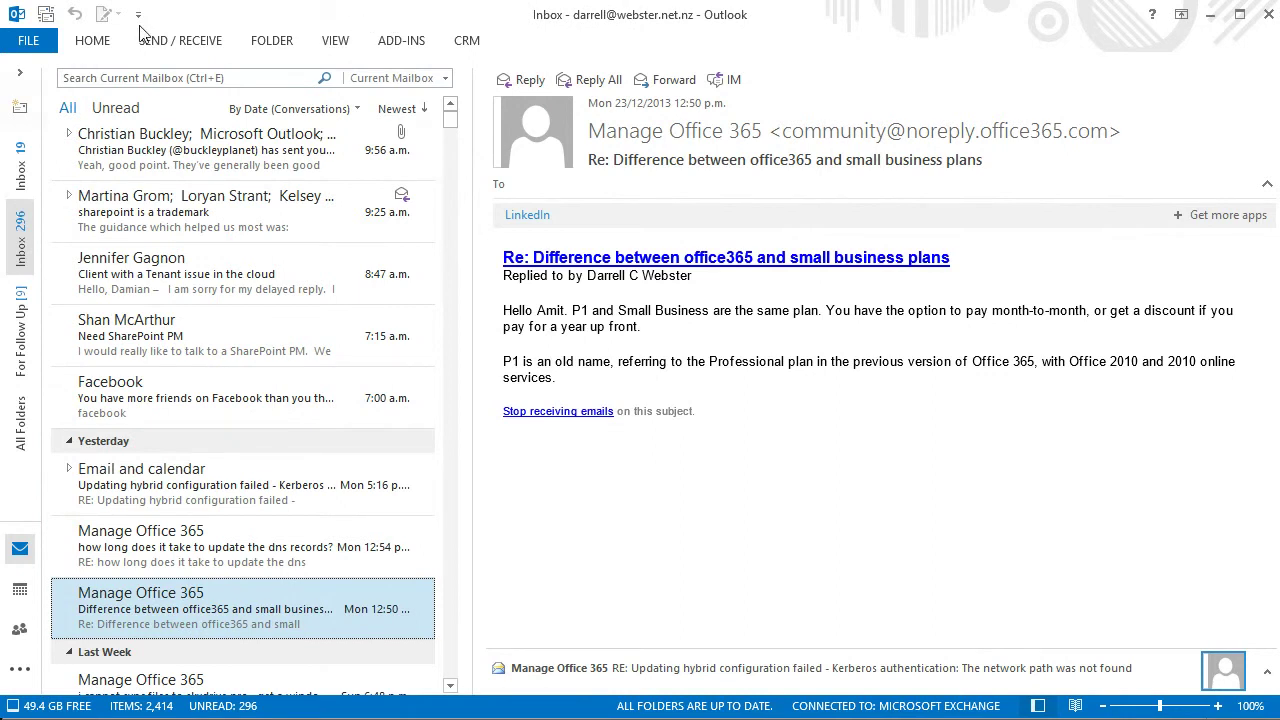
Step: Start a new Move to Folder quick step in Manage Quick Steps and name it "Processed - In Archive"
left_click(90, 42)
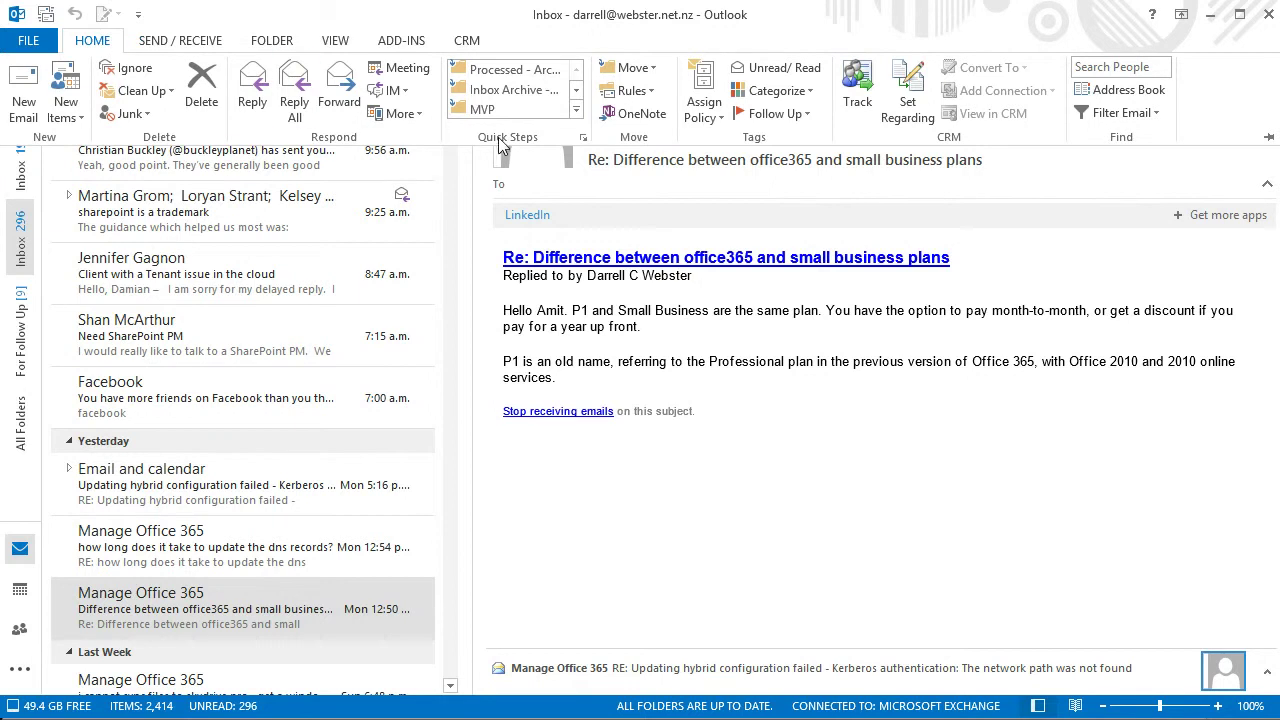
left_click(585, 139)
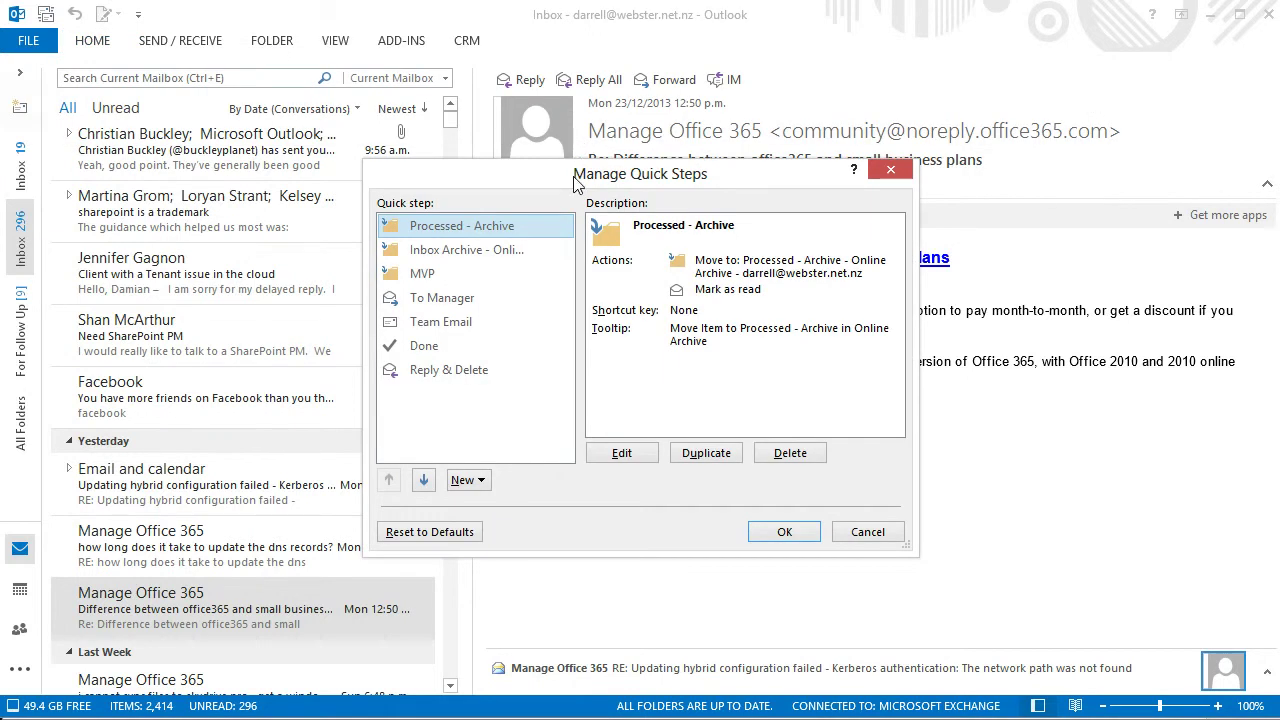
left_click_drag(578, 176, 537, 88)
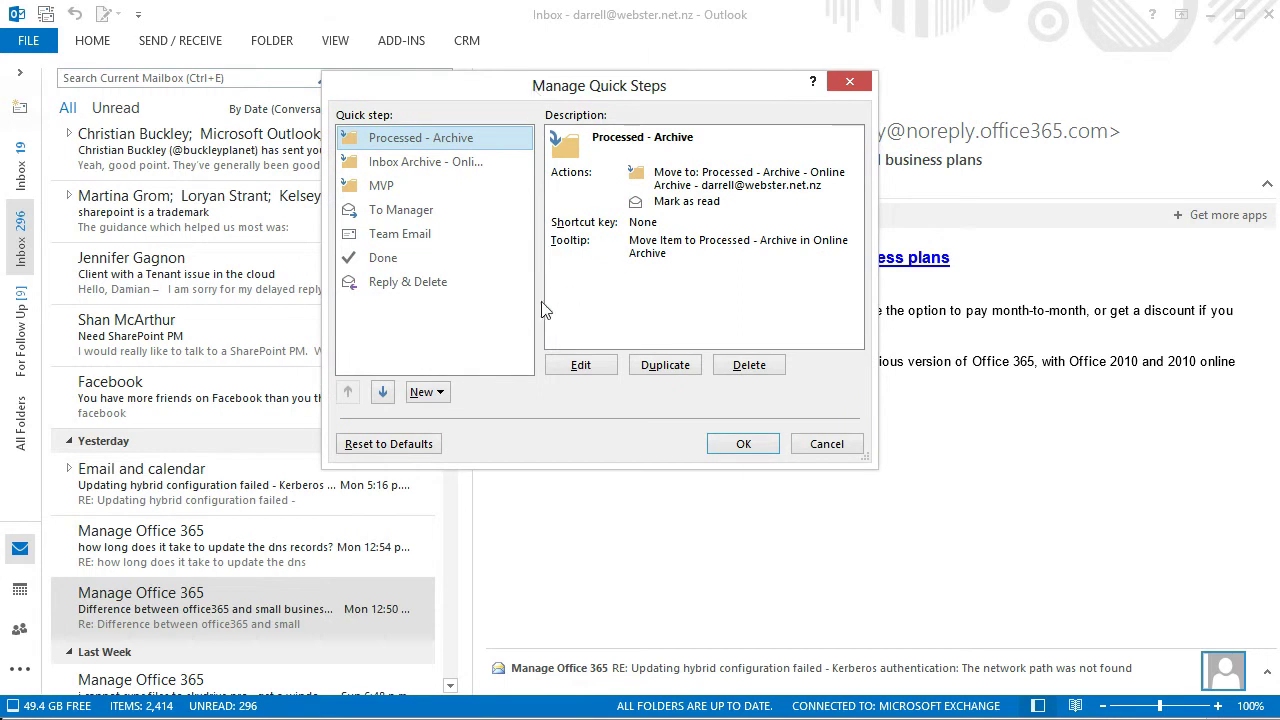
left_click(436, 393)
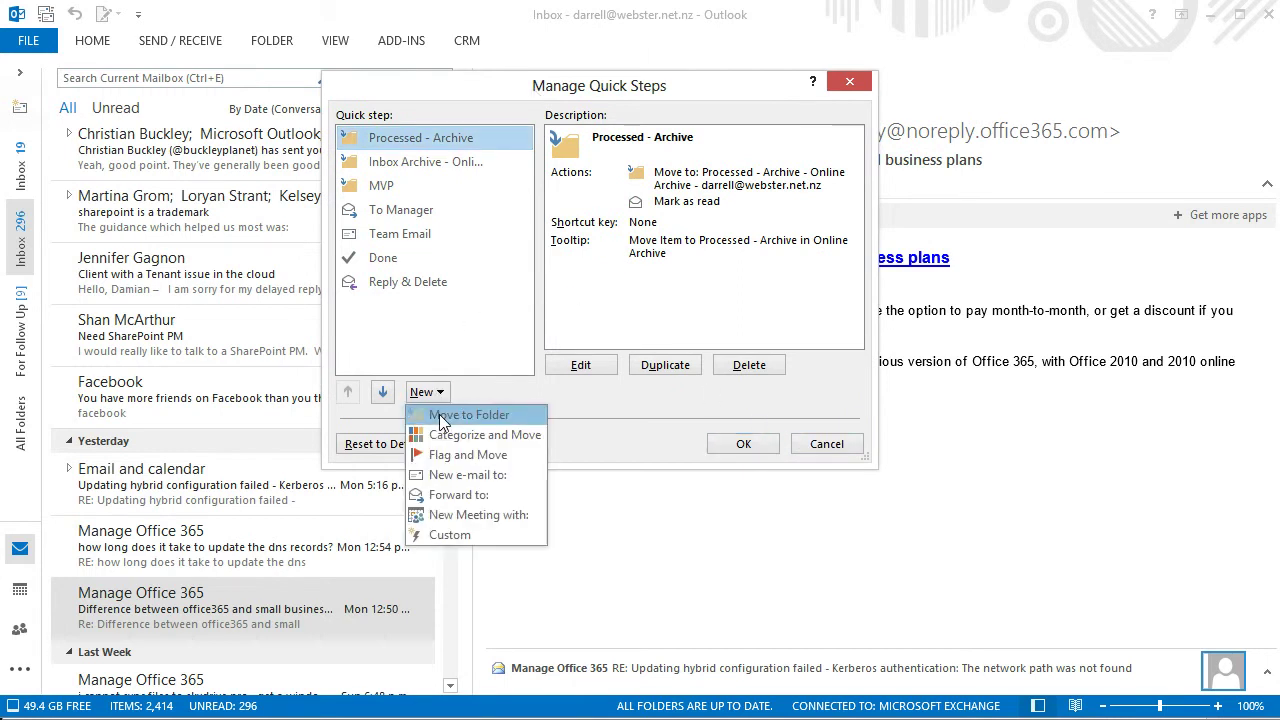
left_click(439, 415)
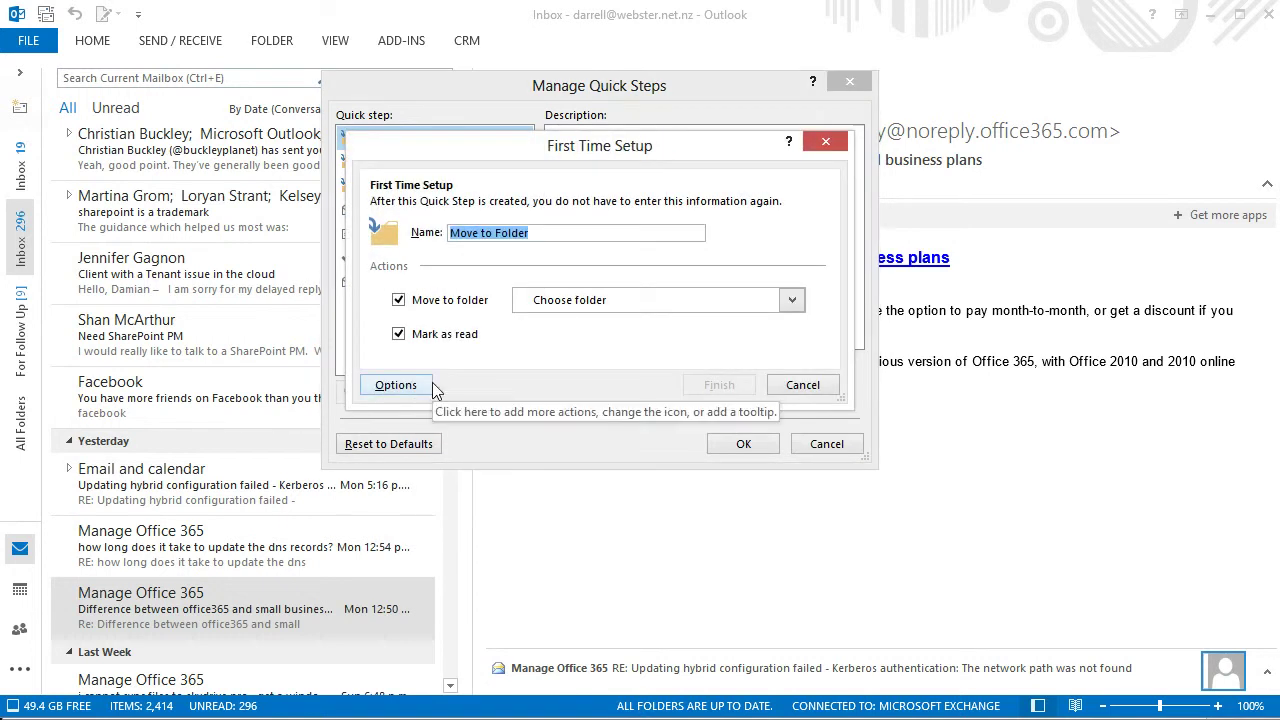
type("Process")
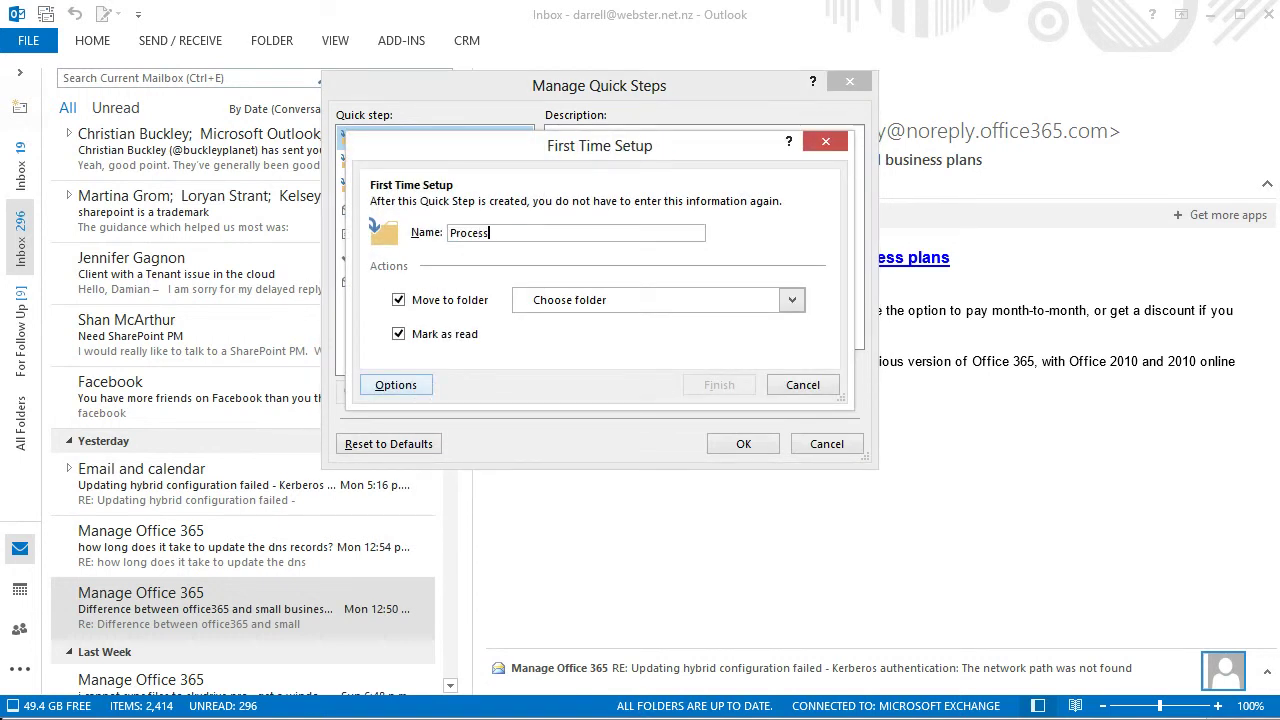
type("ed - In Archive")
Step: Create a mail folder "Processed - In Archive" in the Online Archive and set it as the quick step's destination
left_click(793, 308)
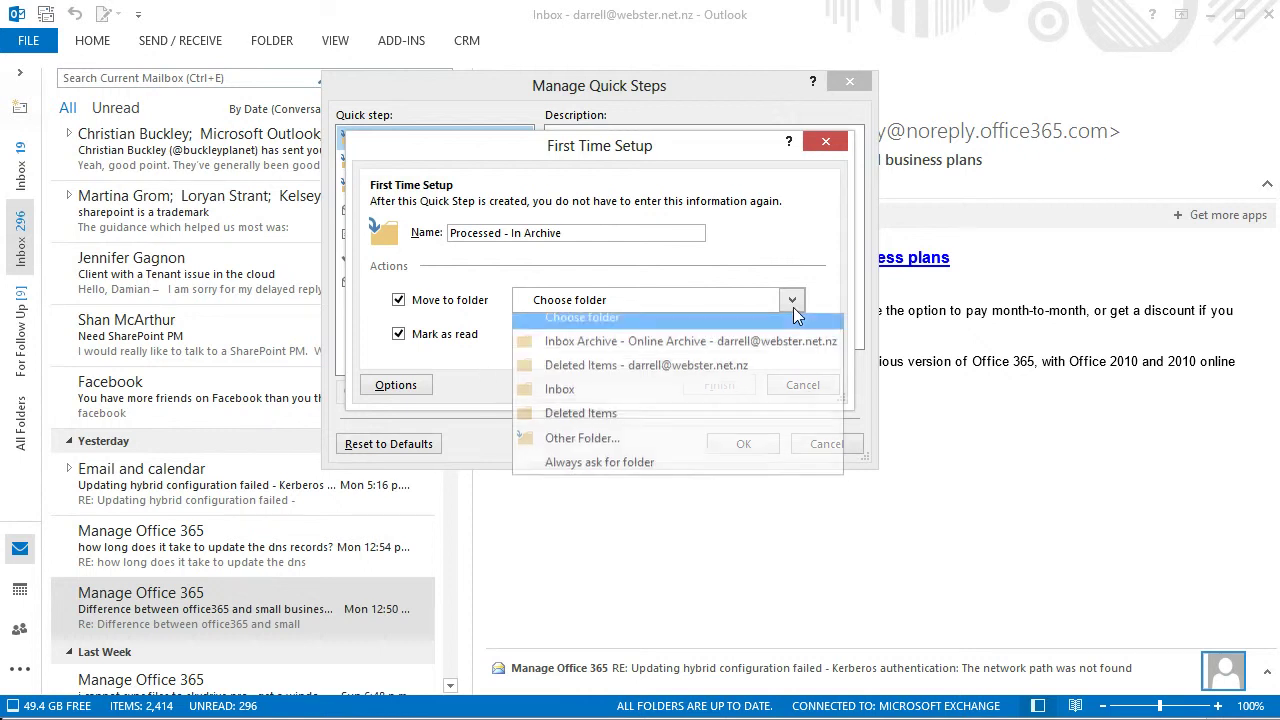
left_click(605, 455)
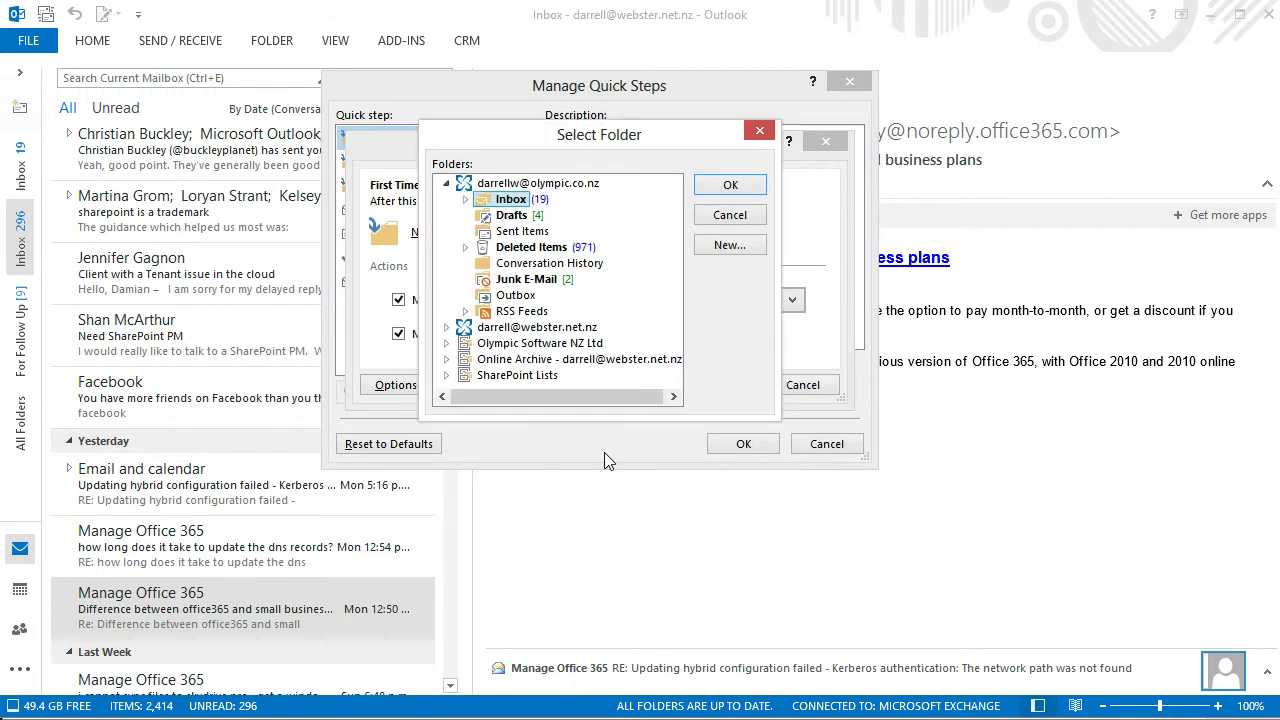
left_click(446, 184)
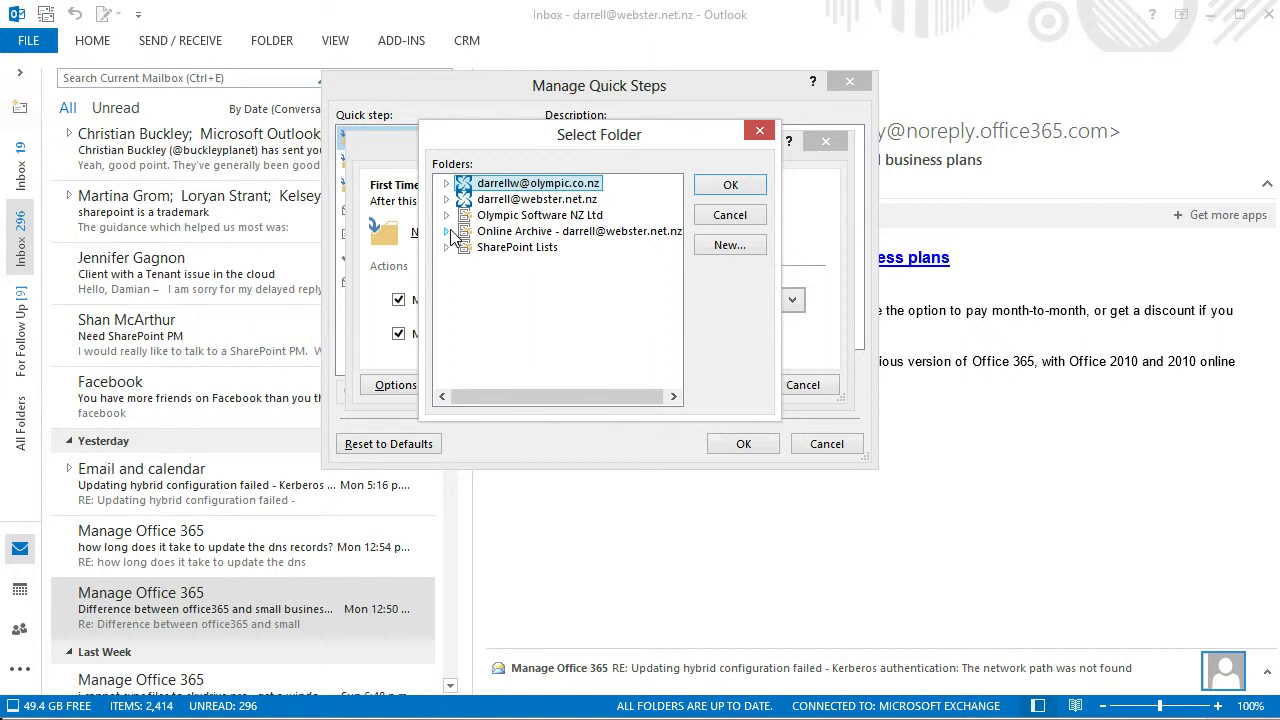
left_click(521, 232)
left_click(446, 231)
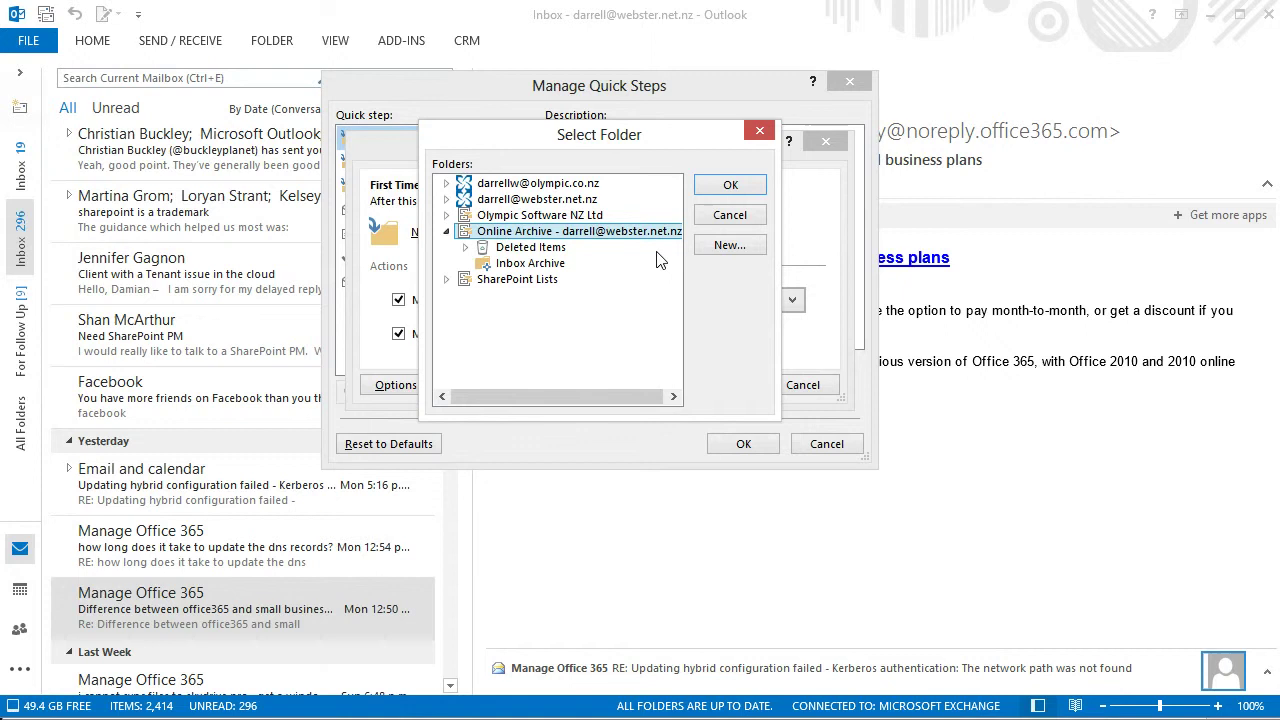
left_click(729, 245)
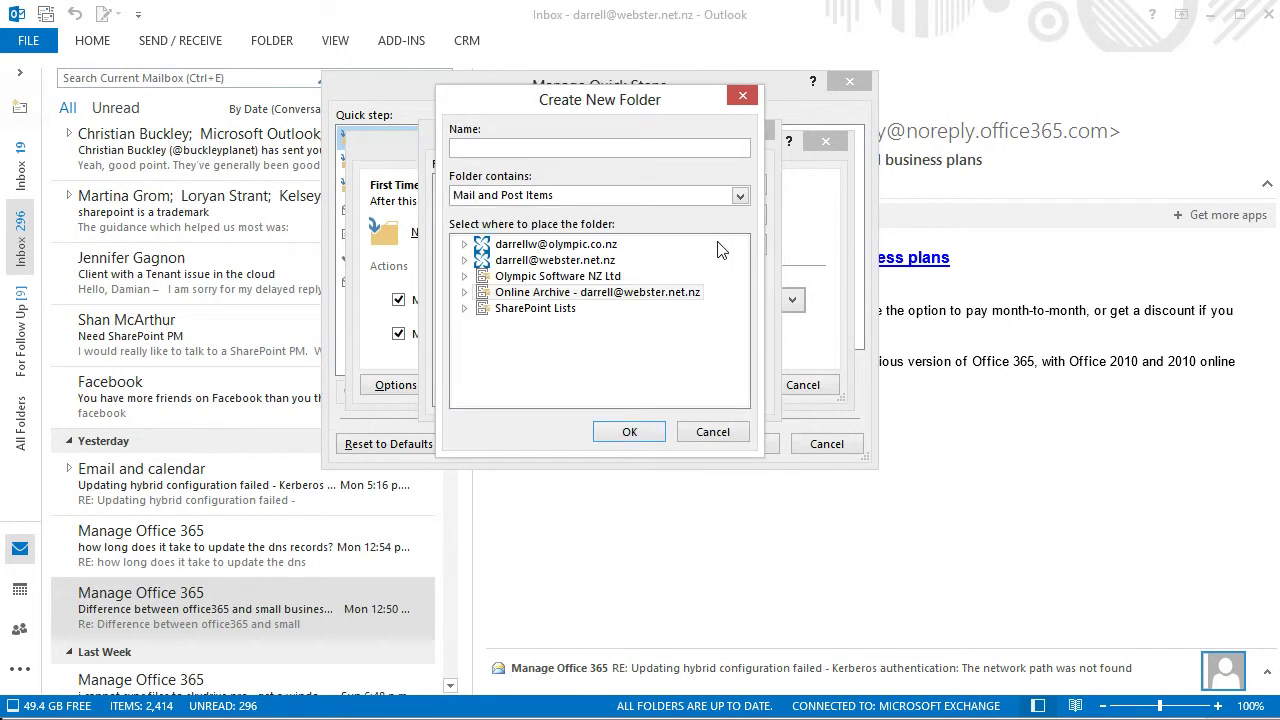
type("Processed - In Archive")
left_click(628, 431)
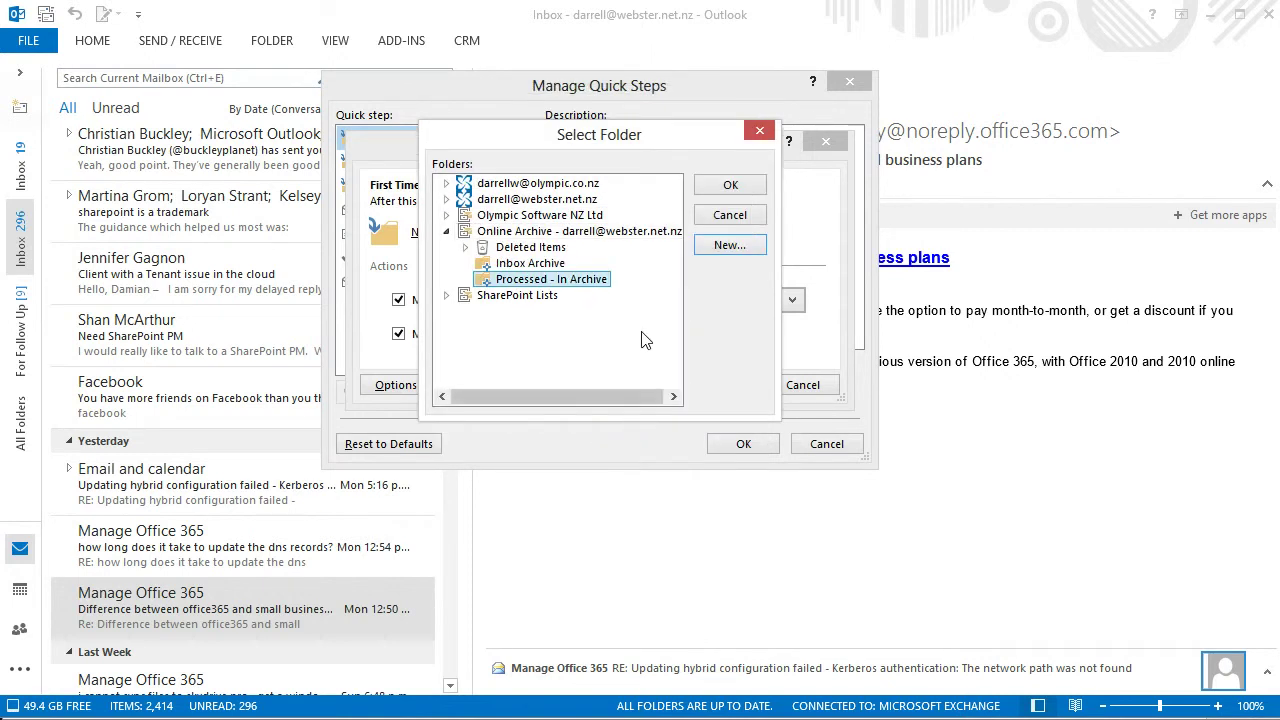
left_click(727, 187)
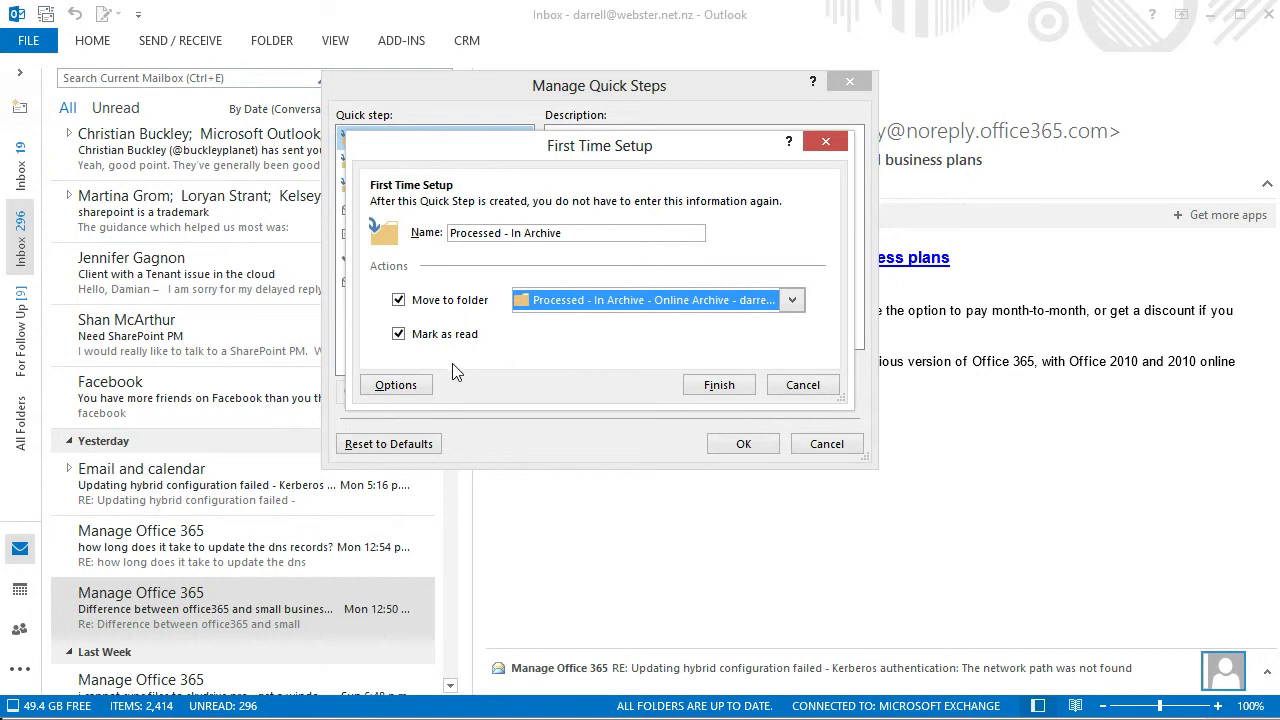
Step: Open the new quick step's further options and assign it the shortcut CTRL+SHIFT+3
left_click(378, 389)
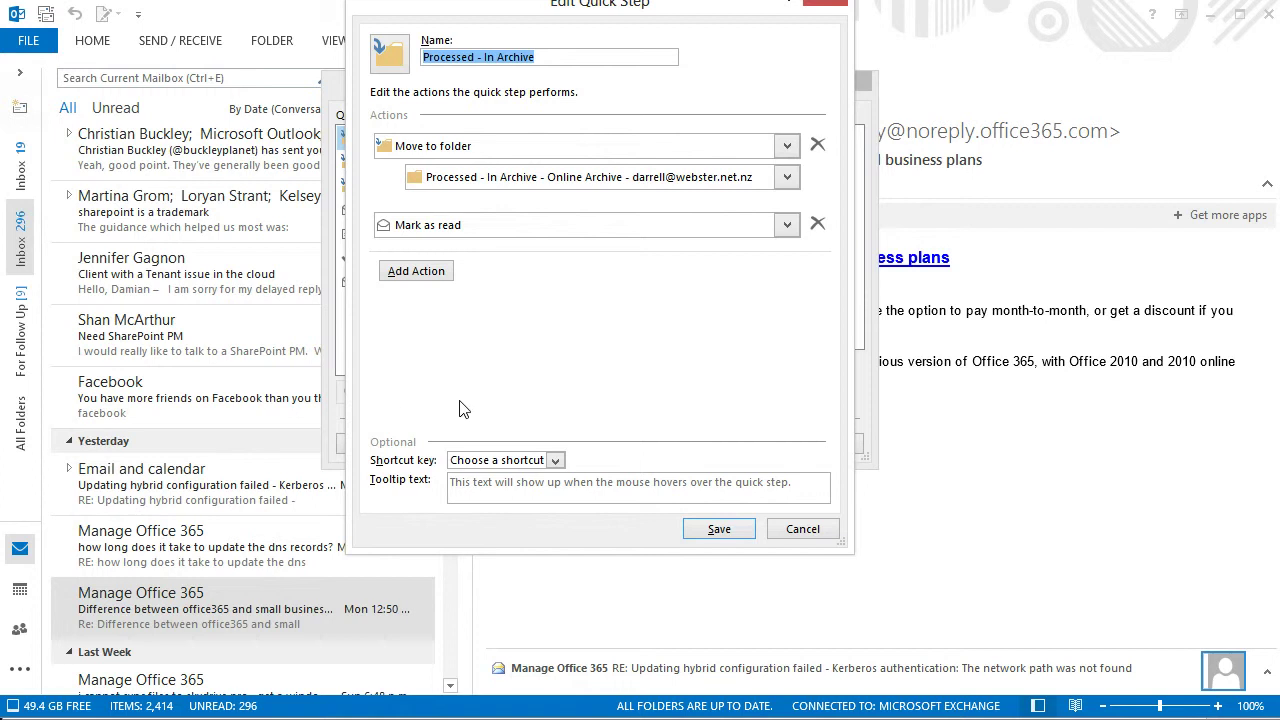
left_click(557, 461)
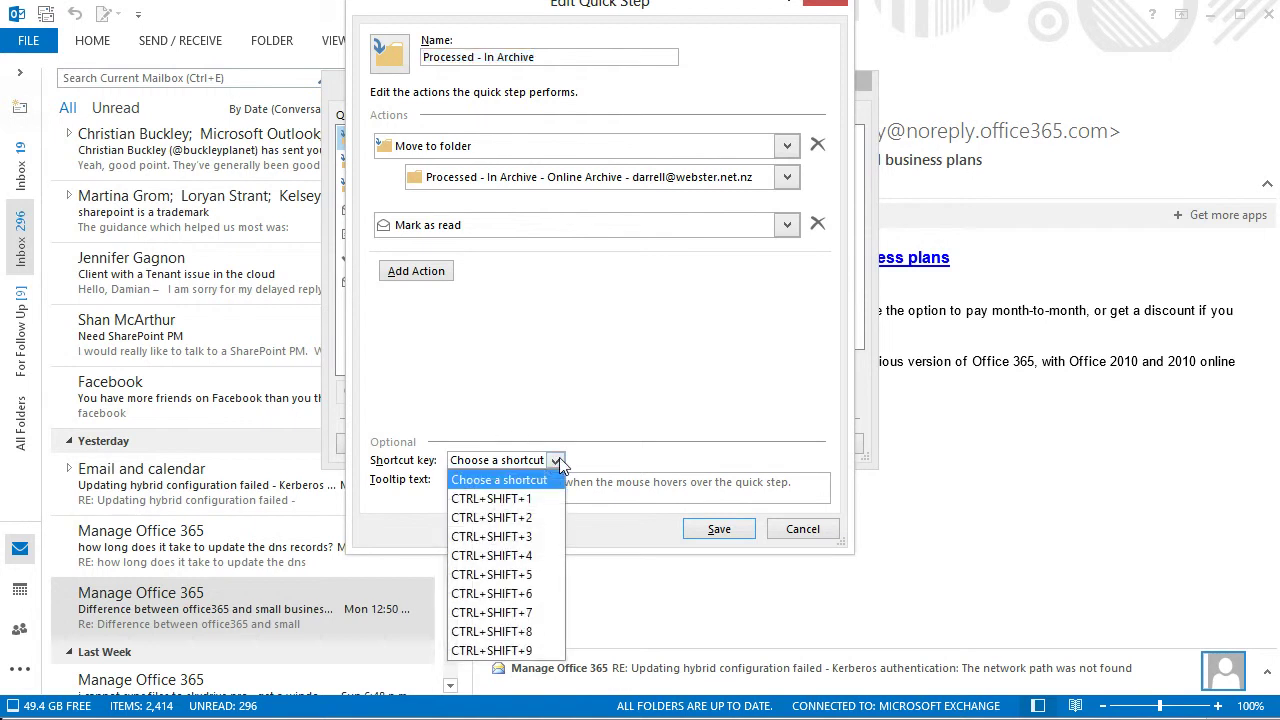
left_click(537, 536)
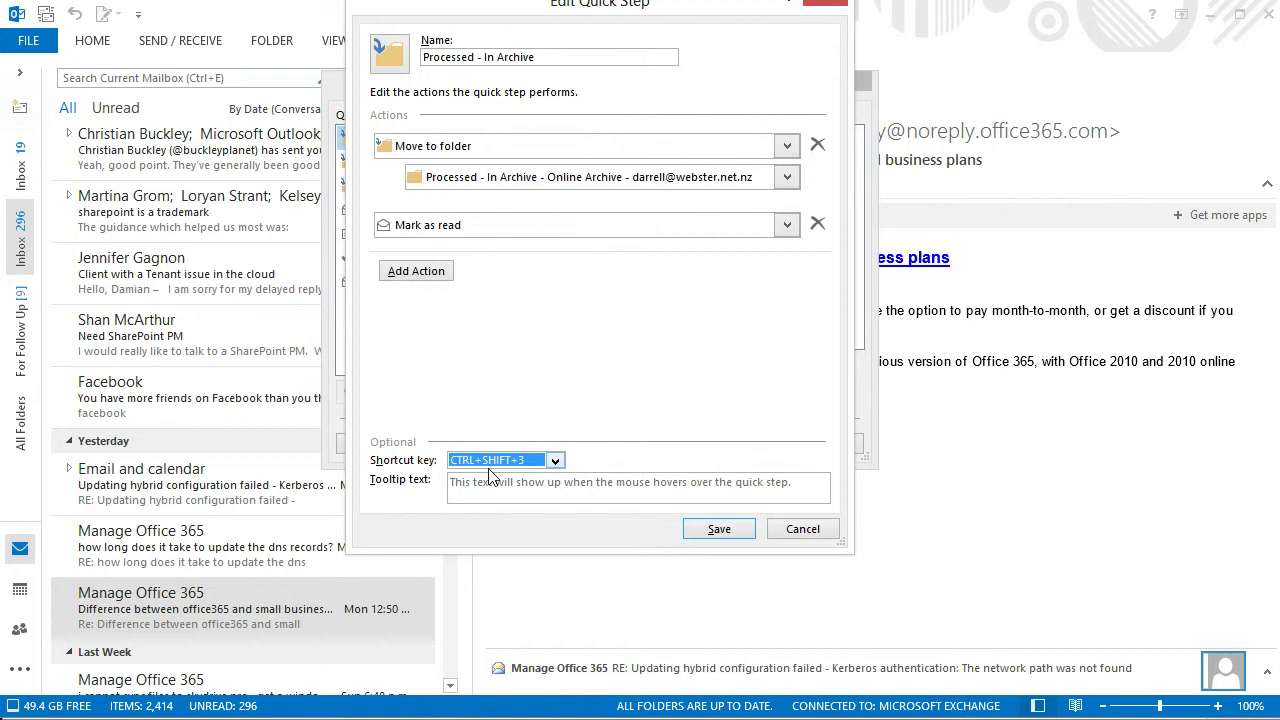
Step: Set the tooltip text to "Moves Item to Processed In Archive folder", then save the quick step and accept the quick step changes
left_click(639, 488)
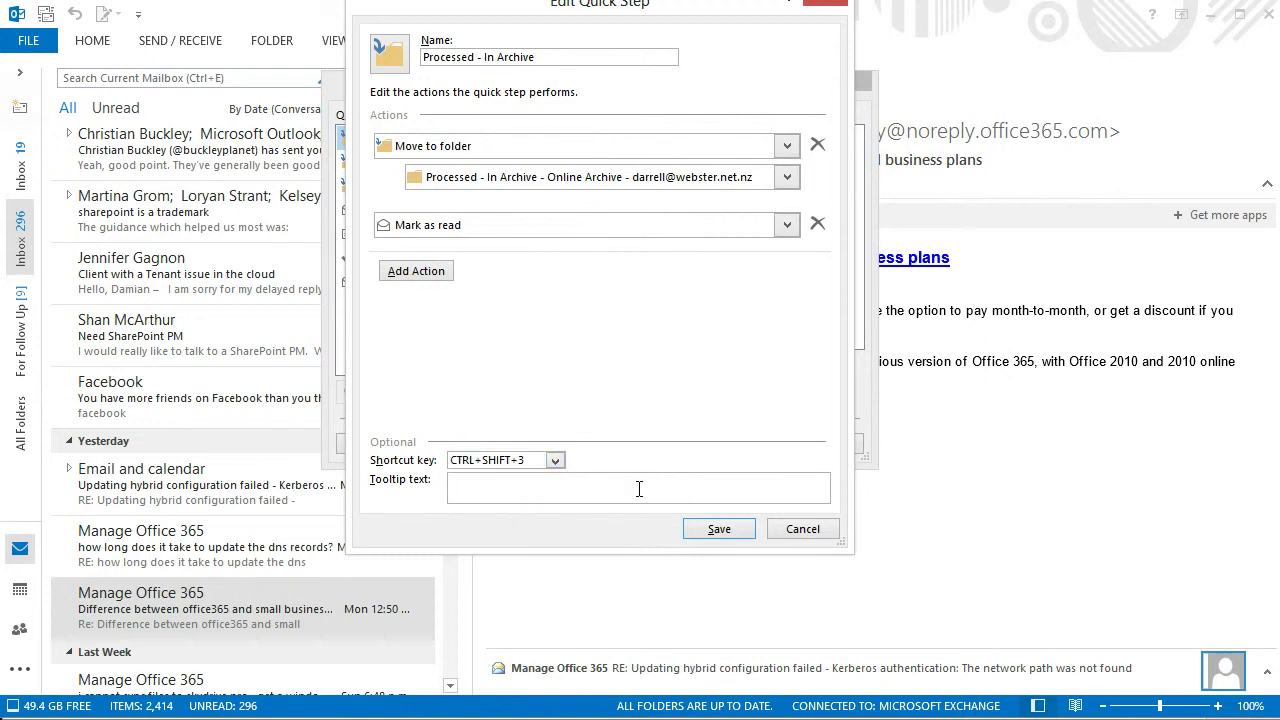
type("Moves Item to Processed IN")
key("BackSpace")
key("BackSpace")
type("n Archive folder")
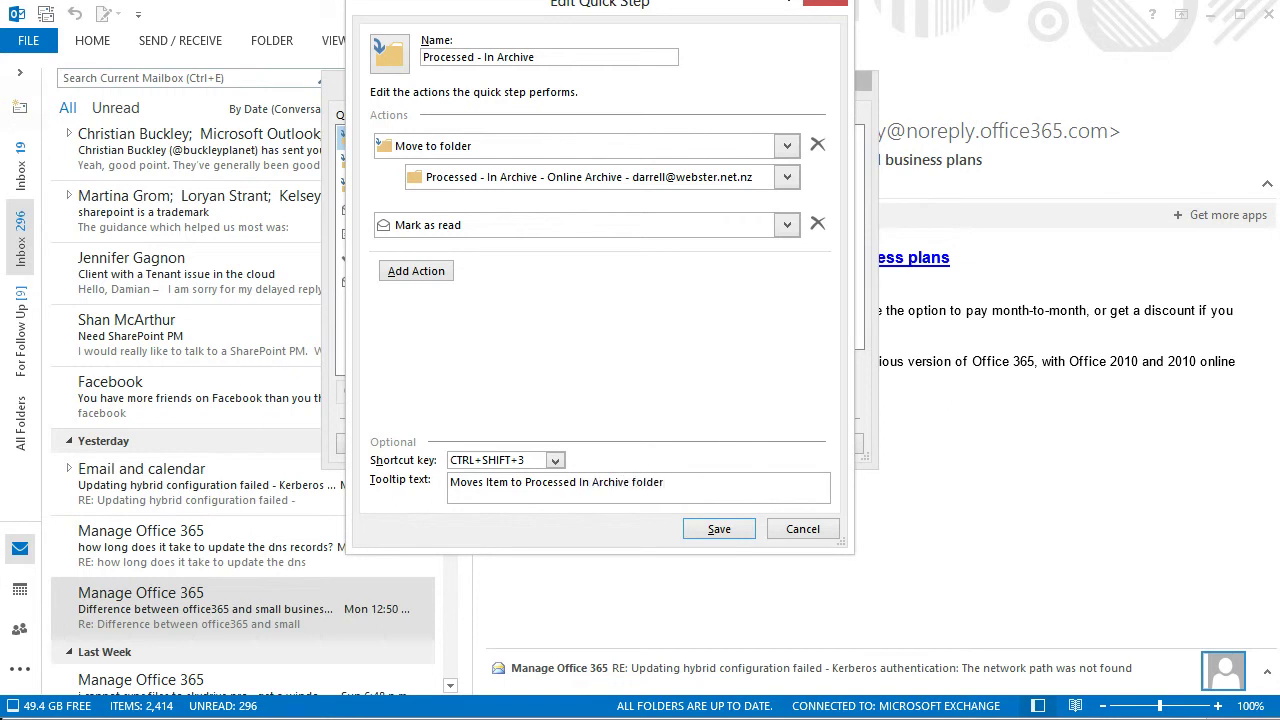
left_click(700, 533)
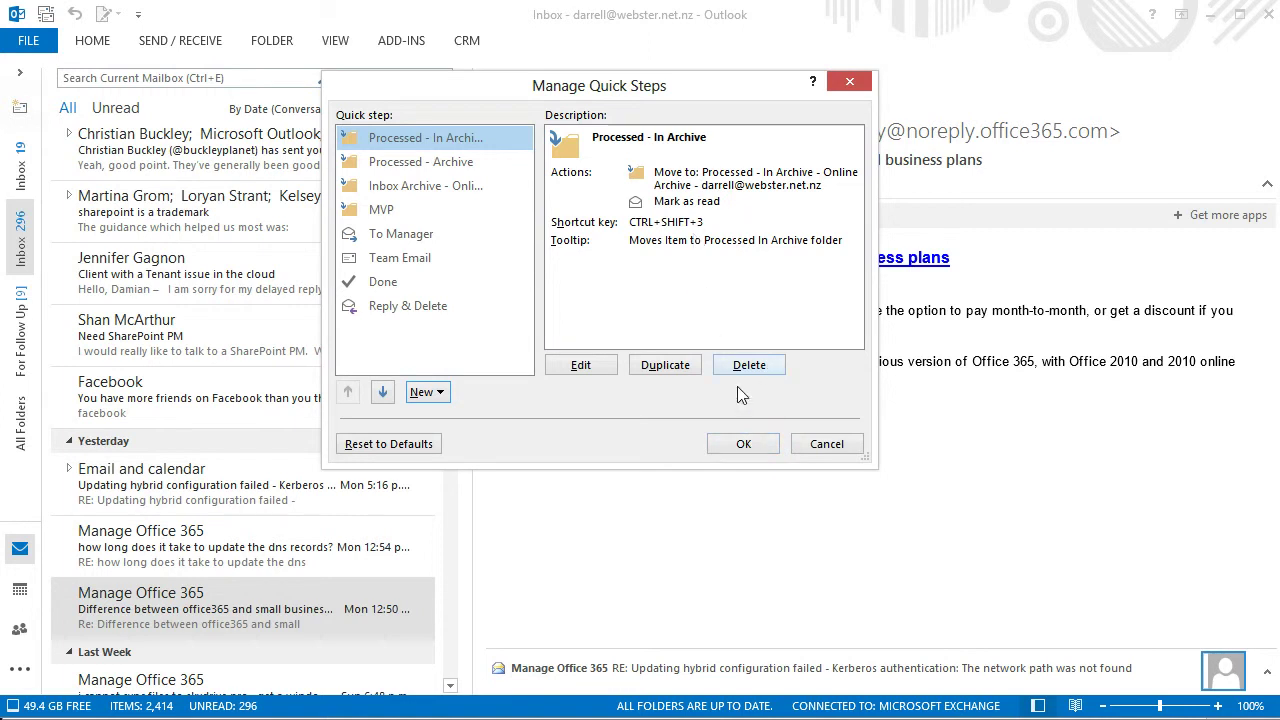
left_click(744, 443)
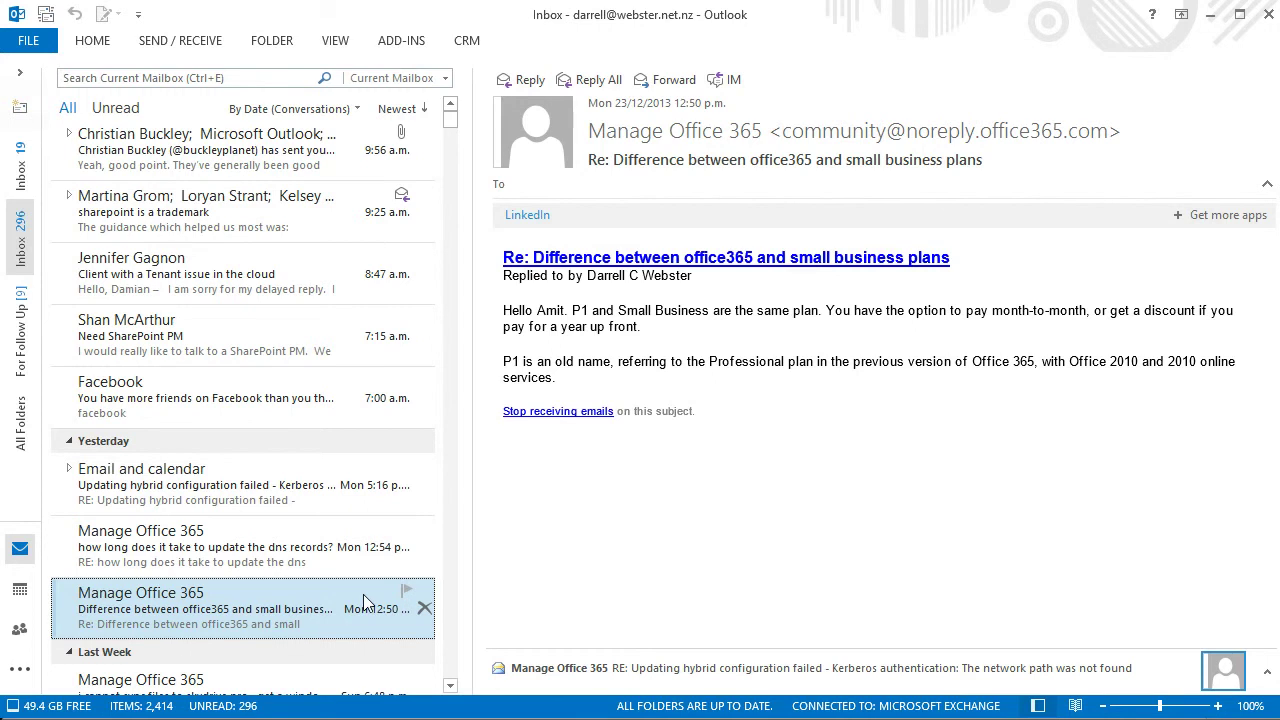
Step: Run the Processed - In Archive quick step on the small business plans message, and remove the DNS records message from the Inbox
left_click(104, 45)
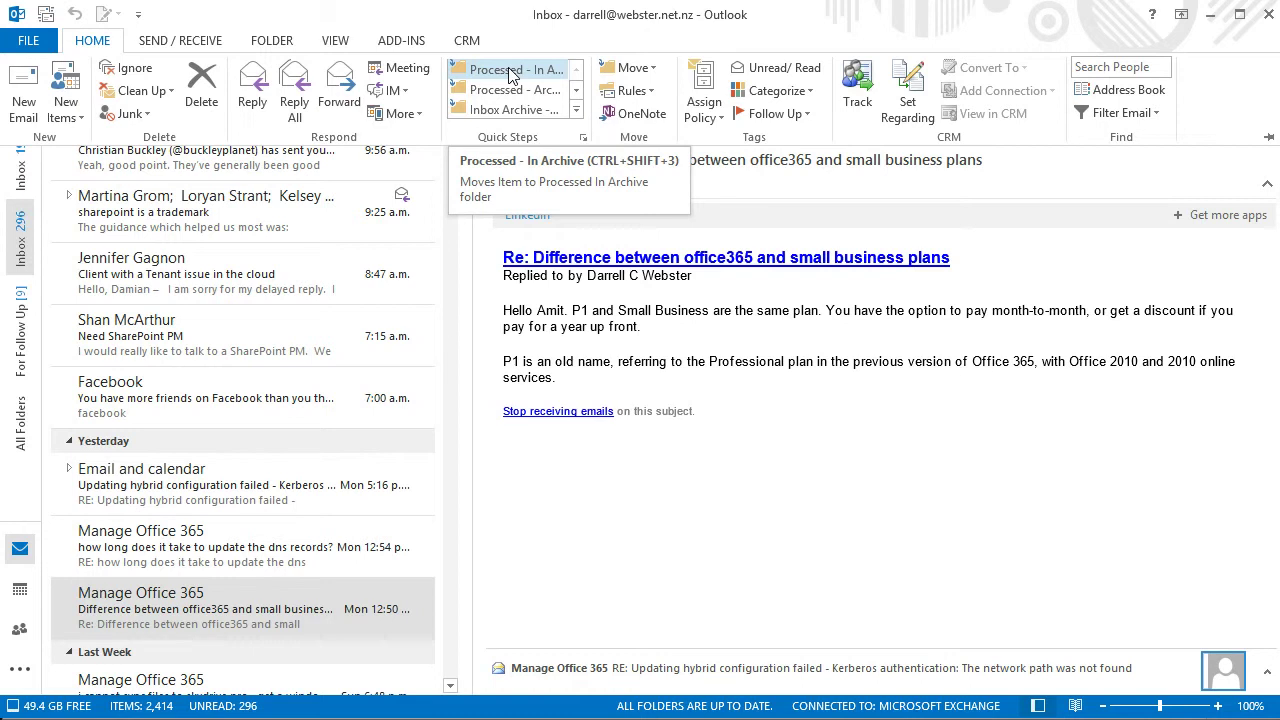
left_click(510, 72)
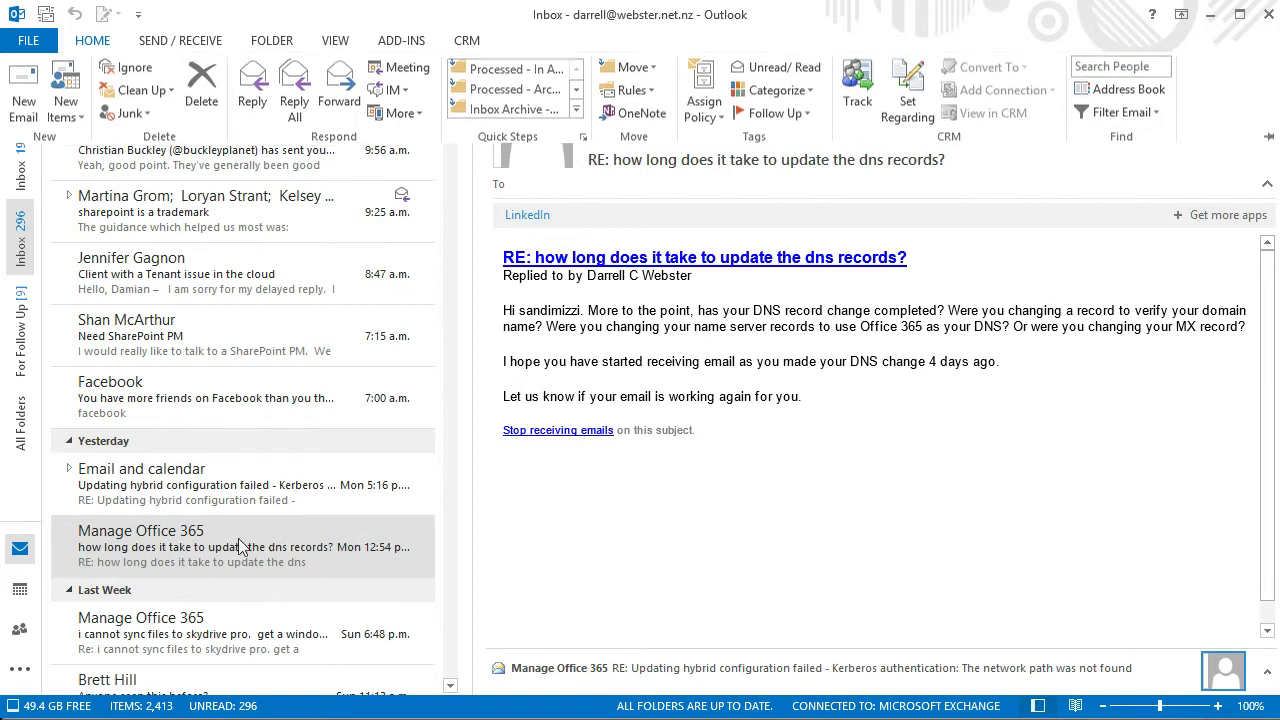
left_click(240, 542)
double_click(238, 538)
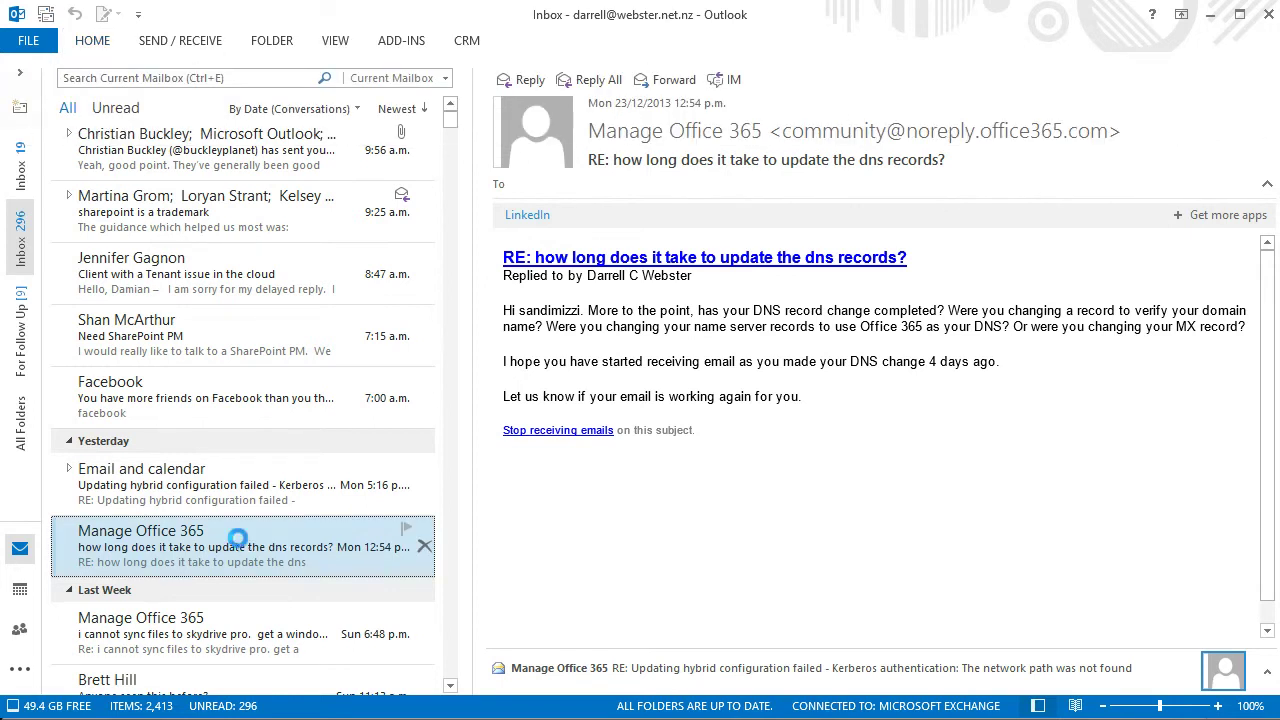
key("Delete")
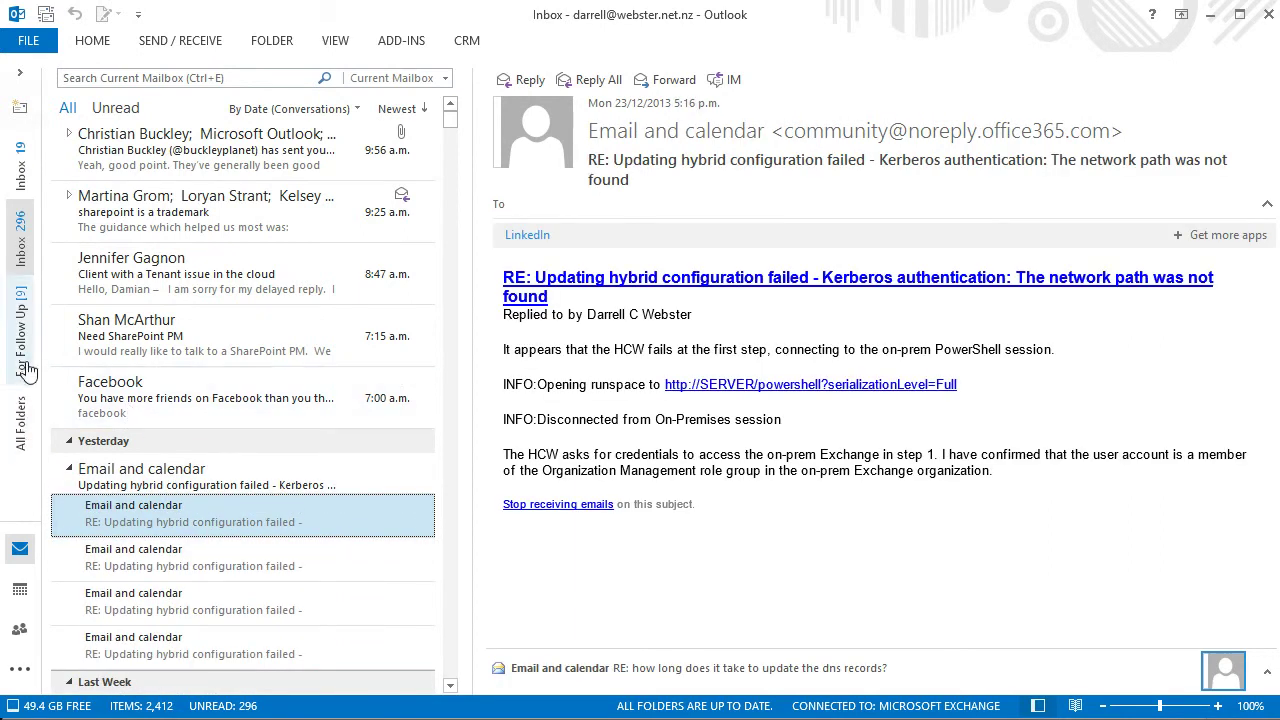
Step: Locate the Processed - In Archive folder under the Online Archive in the full folder list, then close the list
left_click(22, 407)
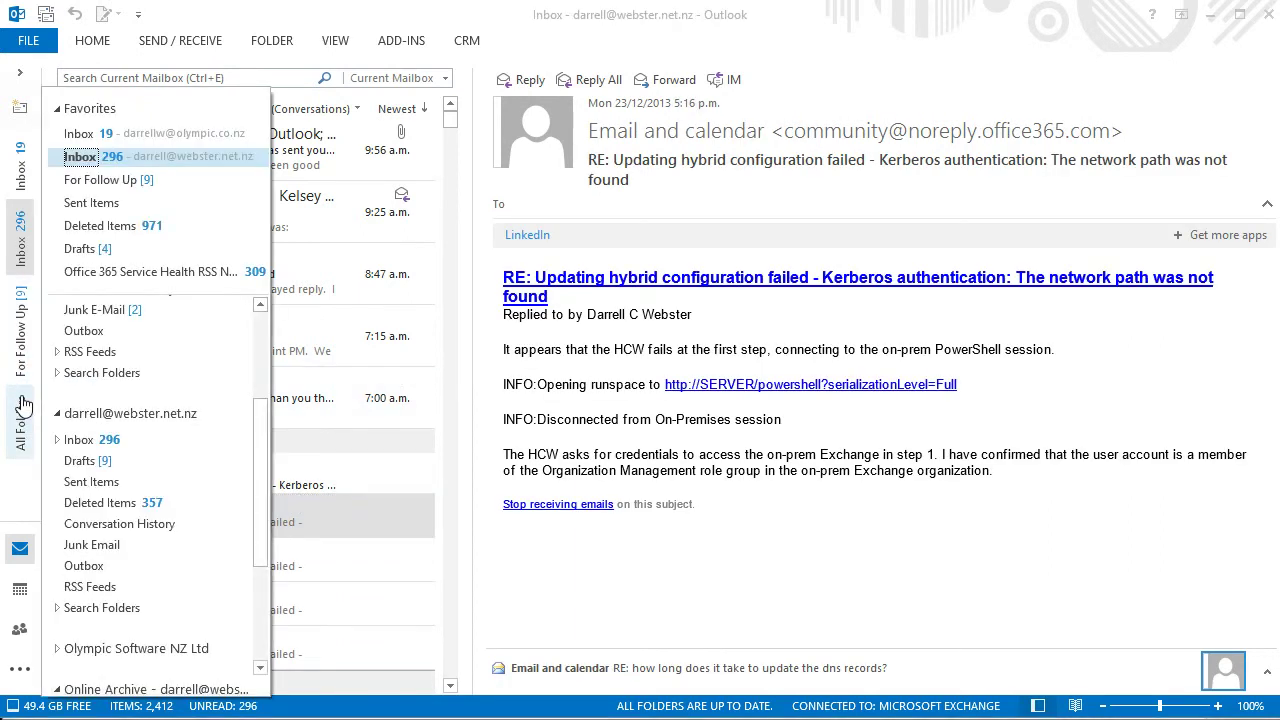
left_click_drag(259, 414, 259, 543)
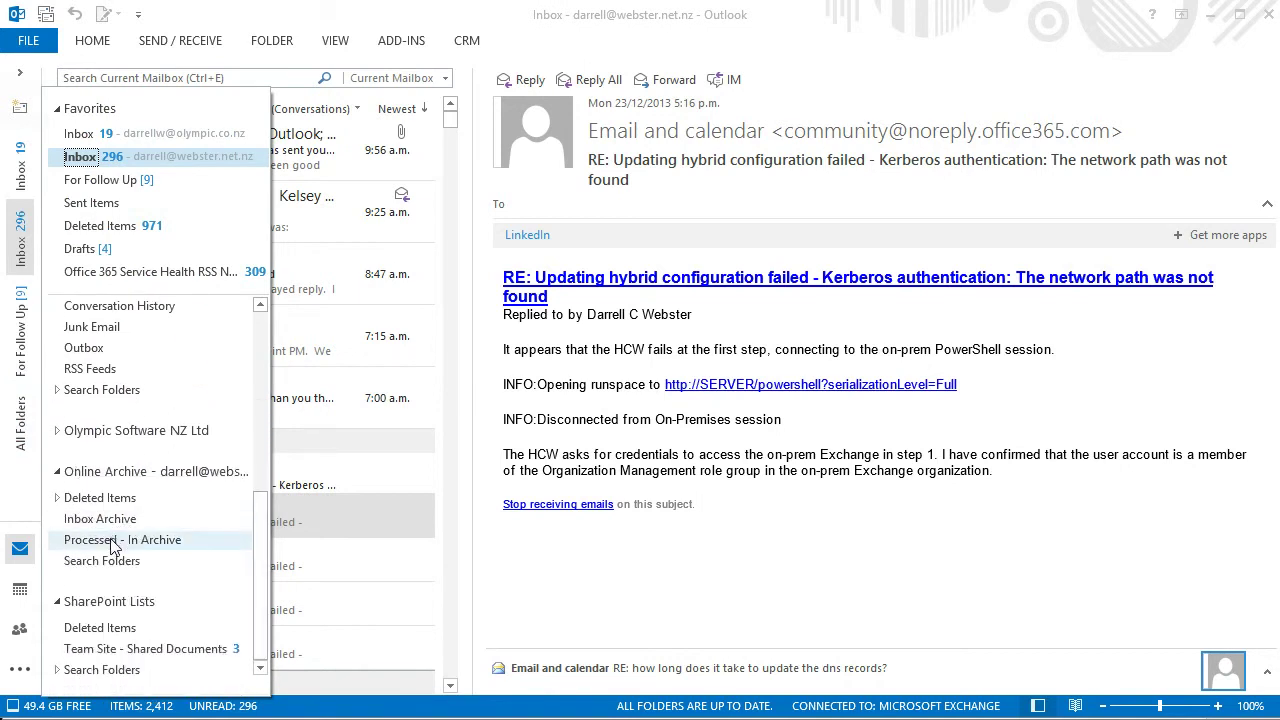
key("Escape")
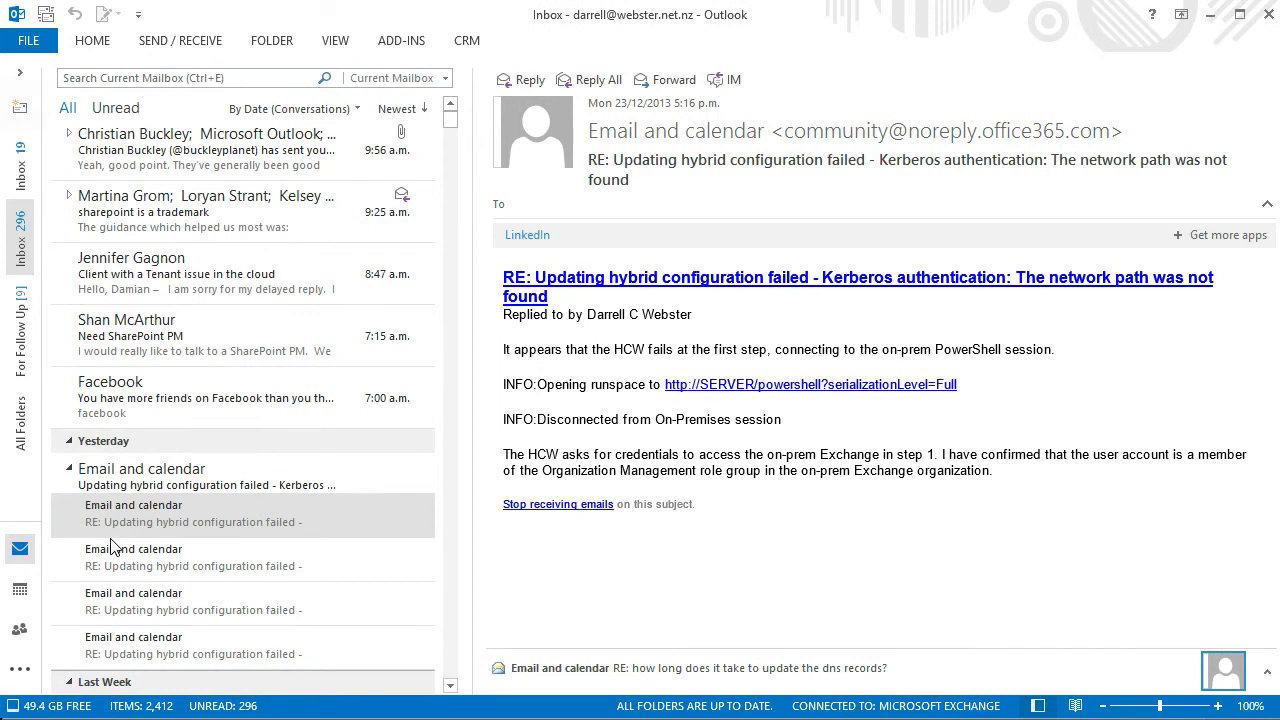